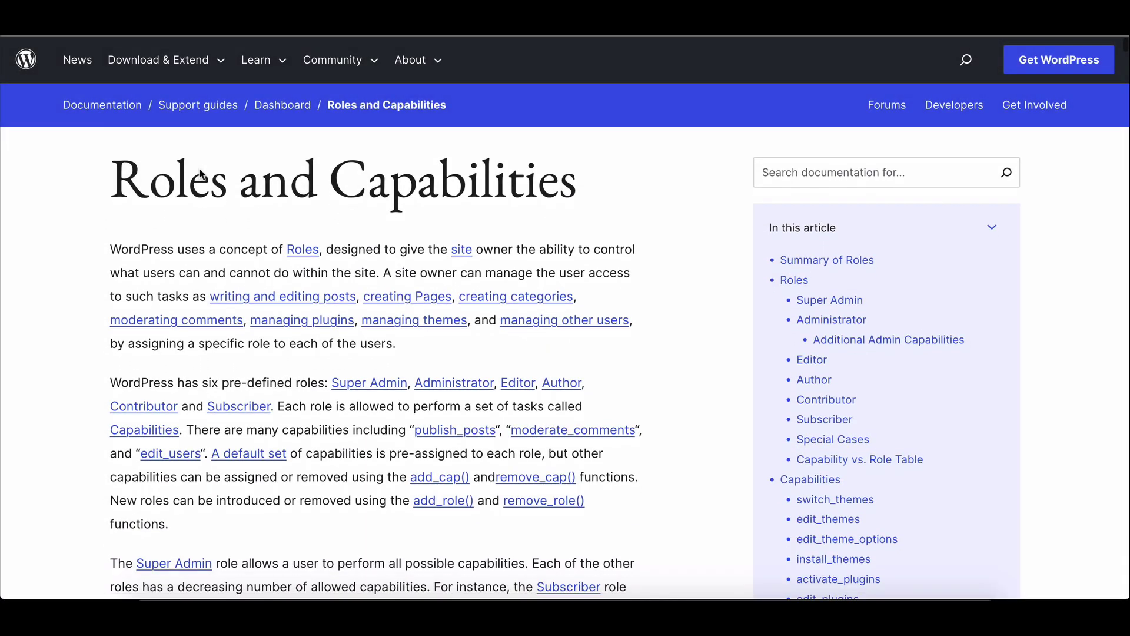
# Go from the Dashboard home to the Users screen listing all 16 site users
pyautogui.scroll(-3, 200, 173)
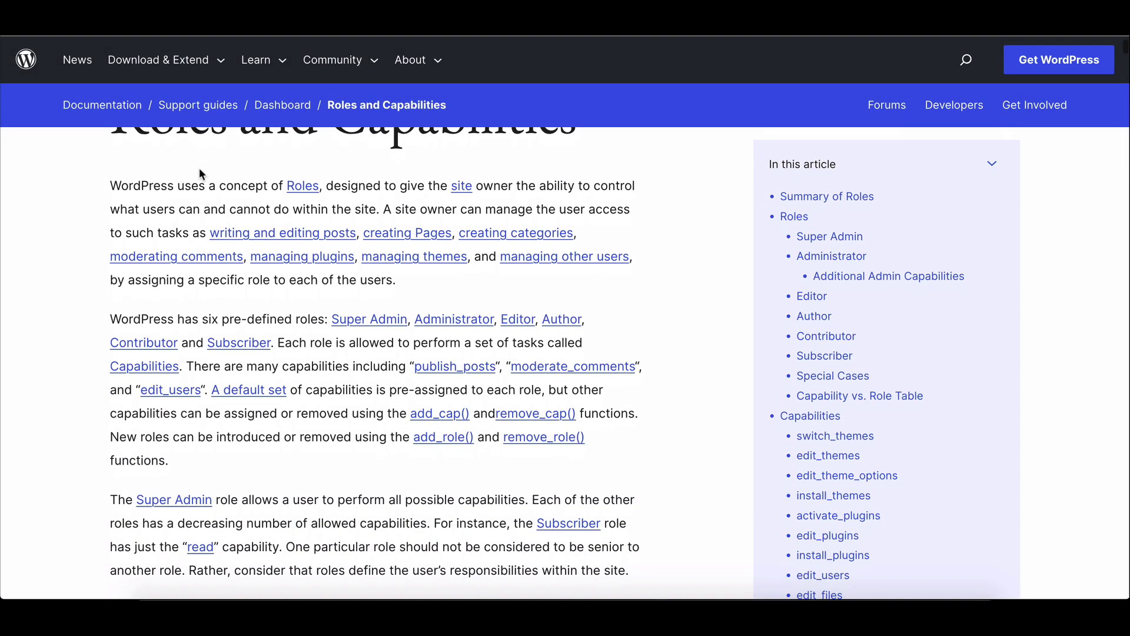
pyautogui.scroll(-5, 199, 168)
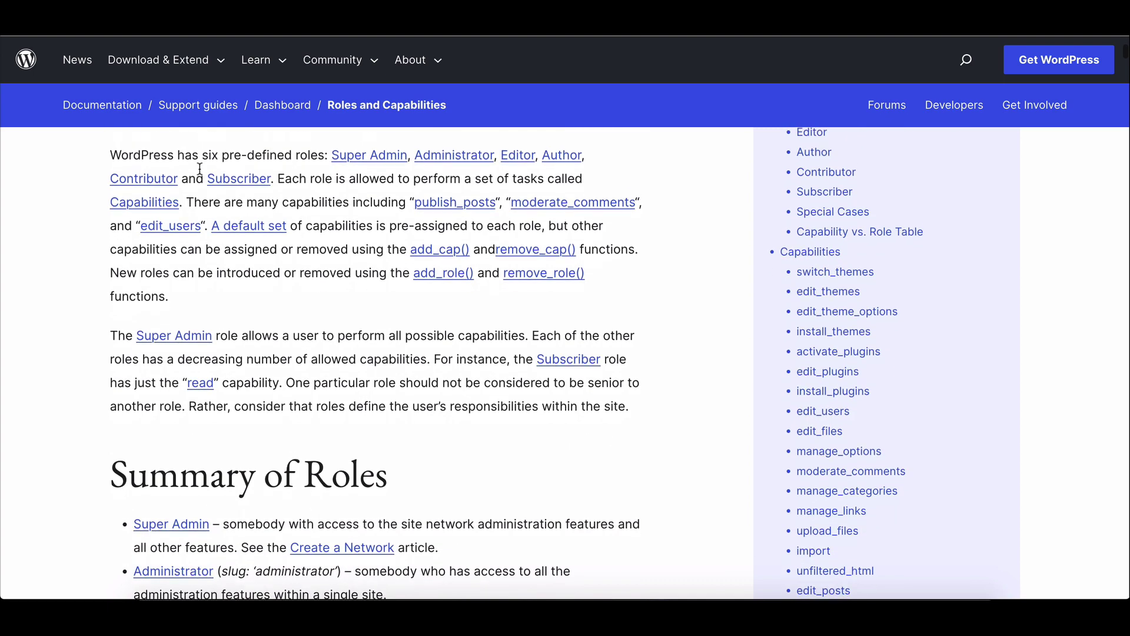
pyautogui.scroll(-4, 199, 168)
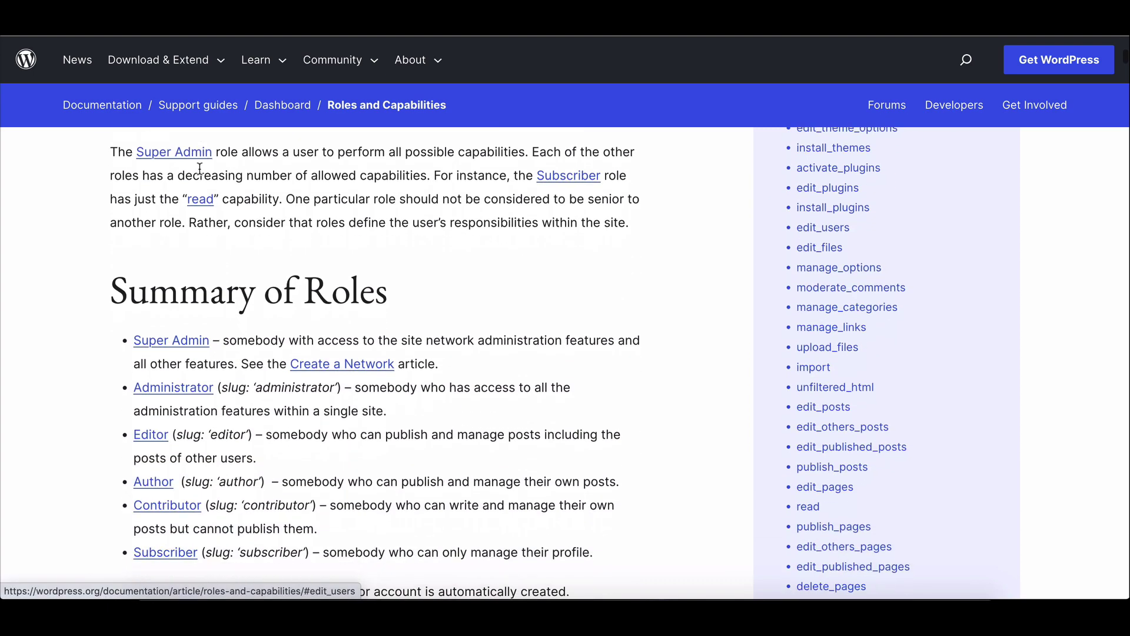
pyautogui.scroll(-4, 201, 171)
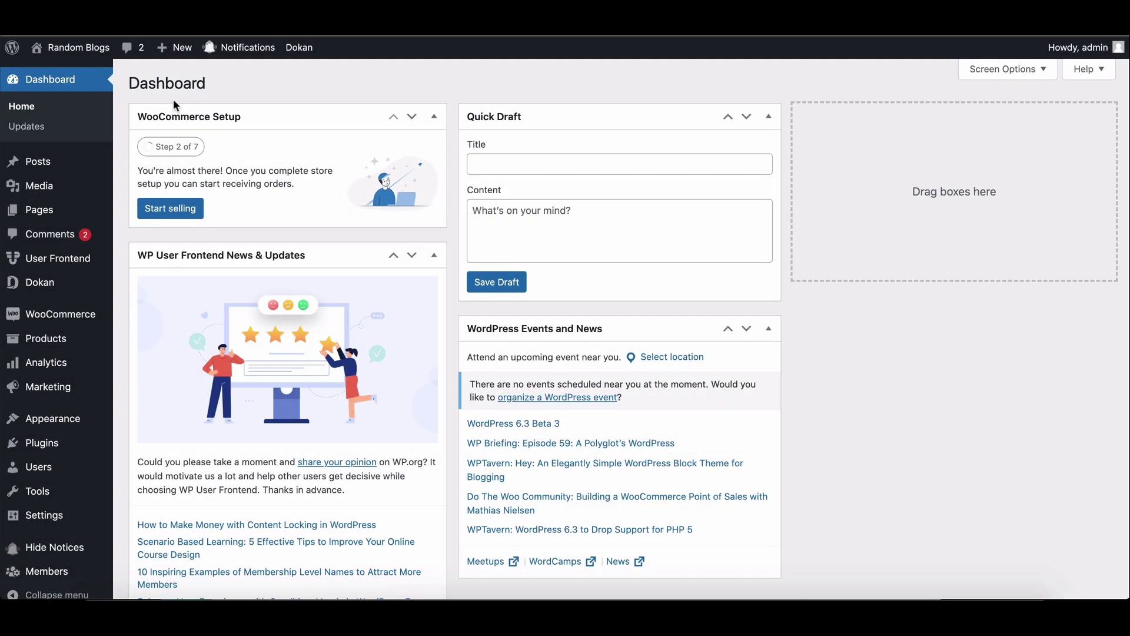
pyautogui.scroll(-5, 201, 193)
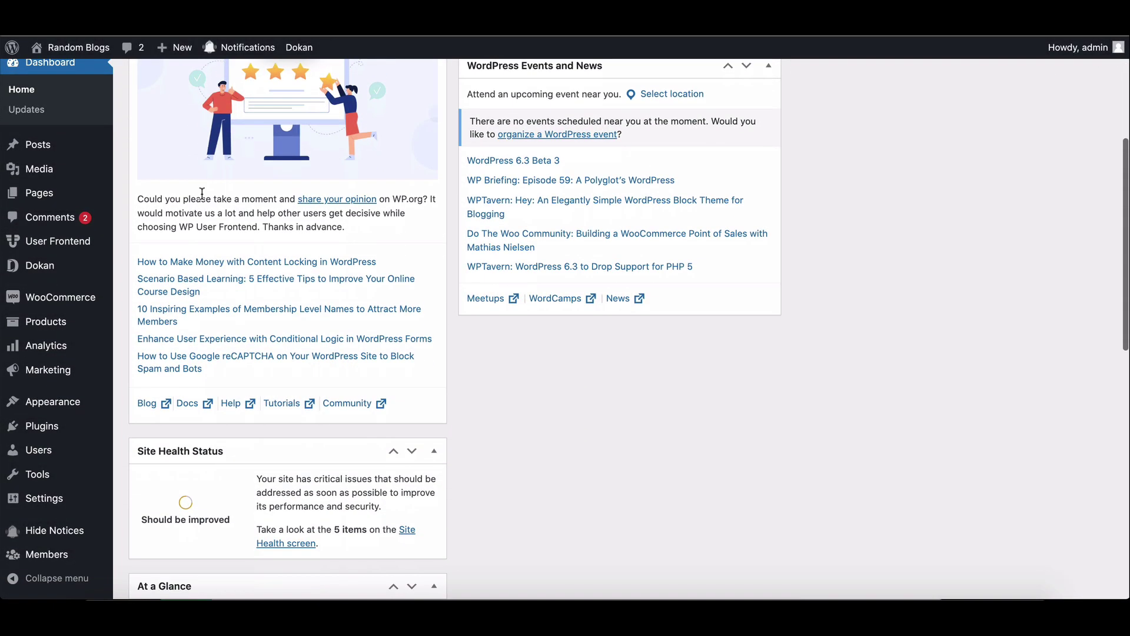
pyautogui.click(65, 452)
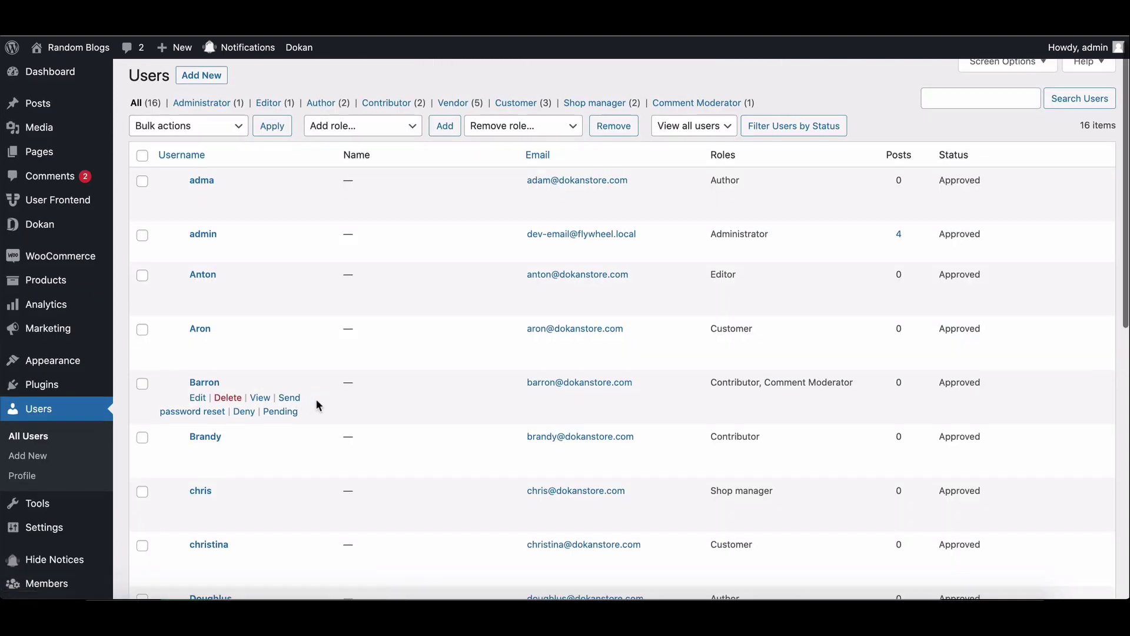
# Show the 'Add role…' choices, then dismiss them without picking a role
pyautogui.scroll(-4, 315, 398)
pyautogui.scroll(4, 316, 398)
pyautogui.click(329, 134)
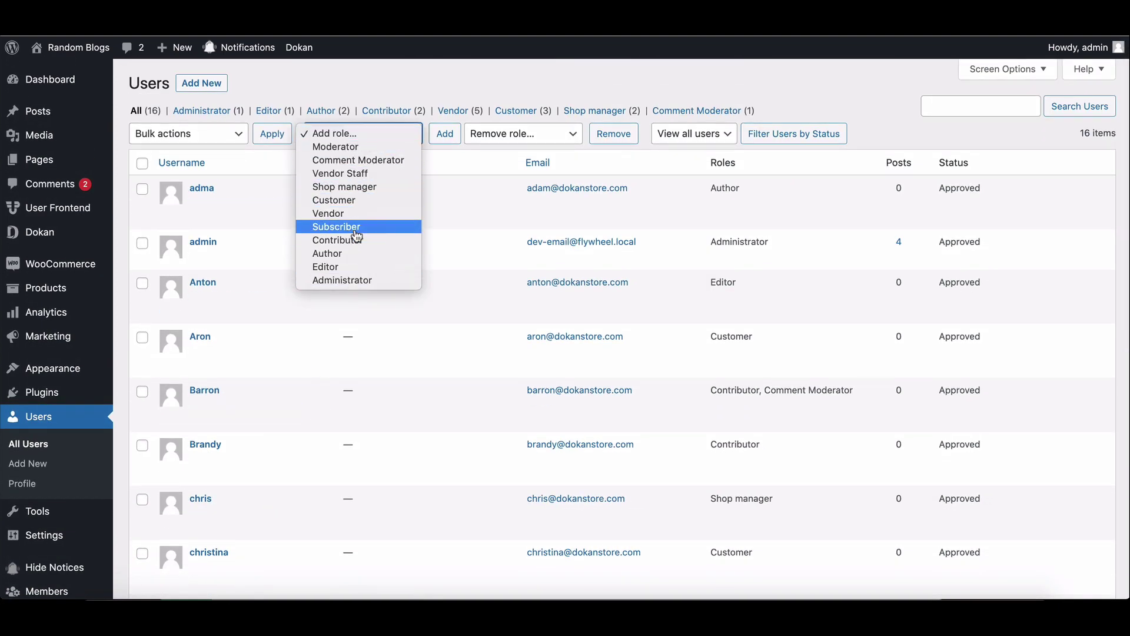
pyautogui.click(421, 99)
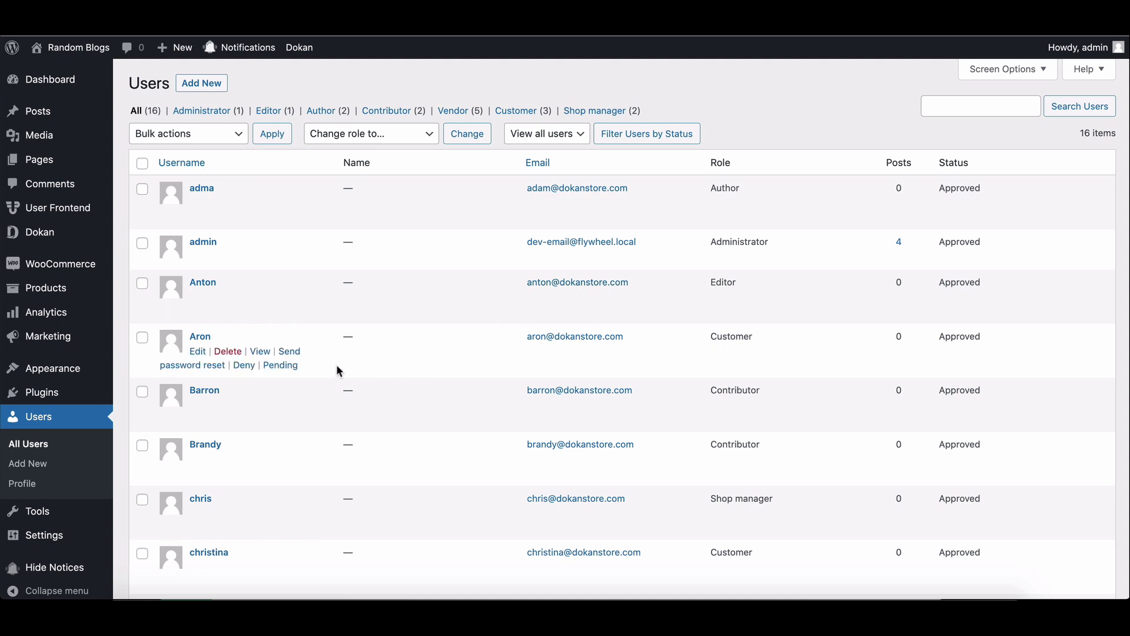
# Search new plugins for 'members', then install and activate Members – Membership & User Role Editor
pyautogui.click(37, 392)
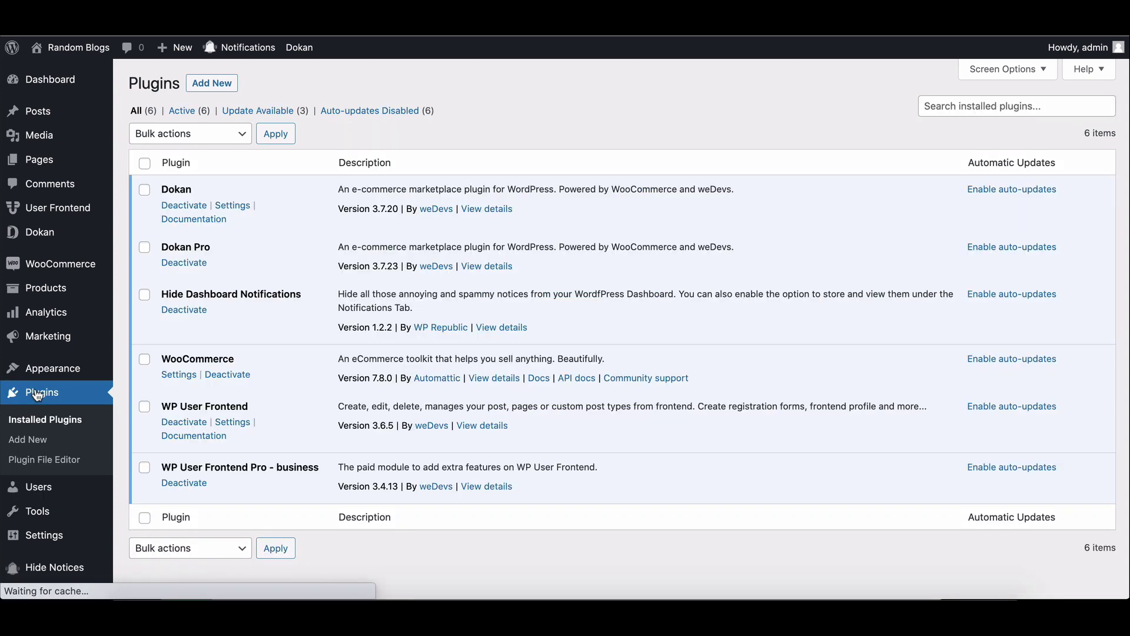
pyautogui.click(212, 83)
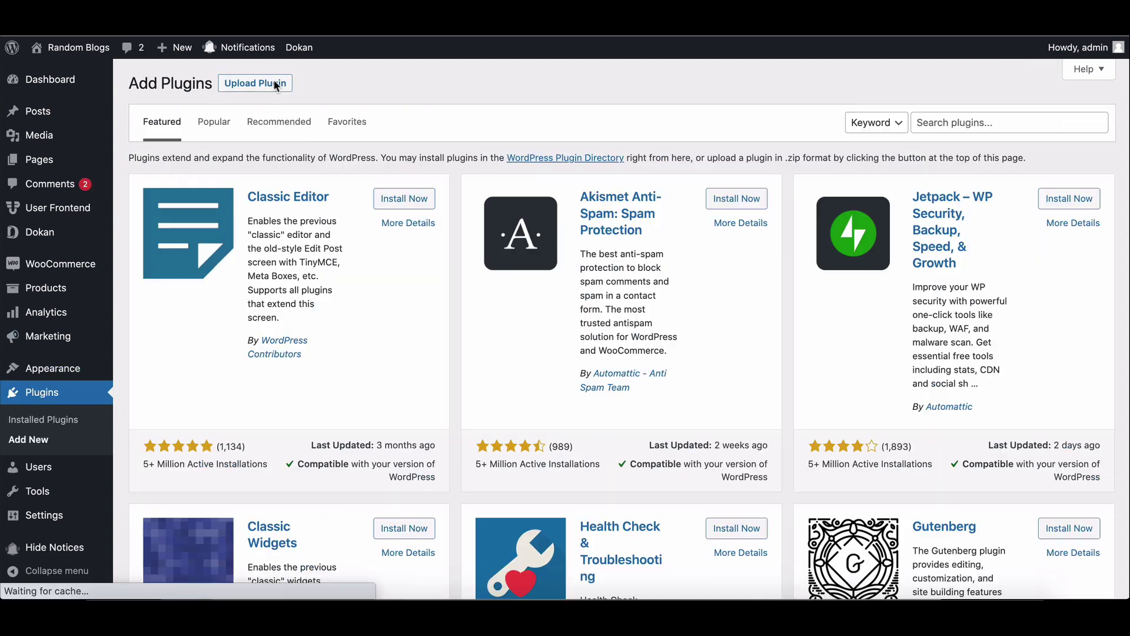
pyautogui.click(952, 122)
pyautogui.write('members')
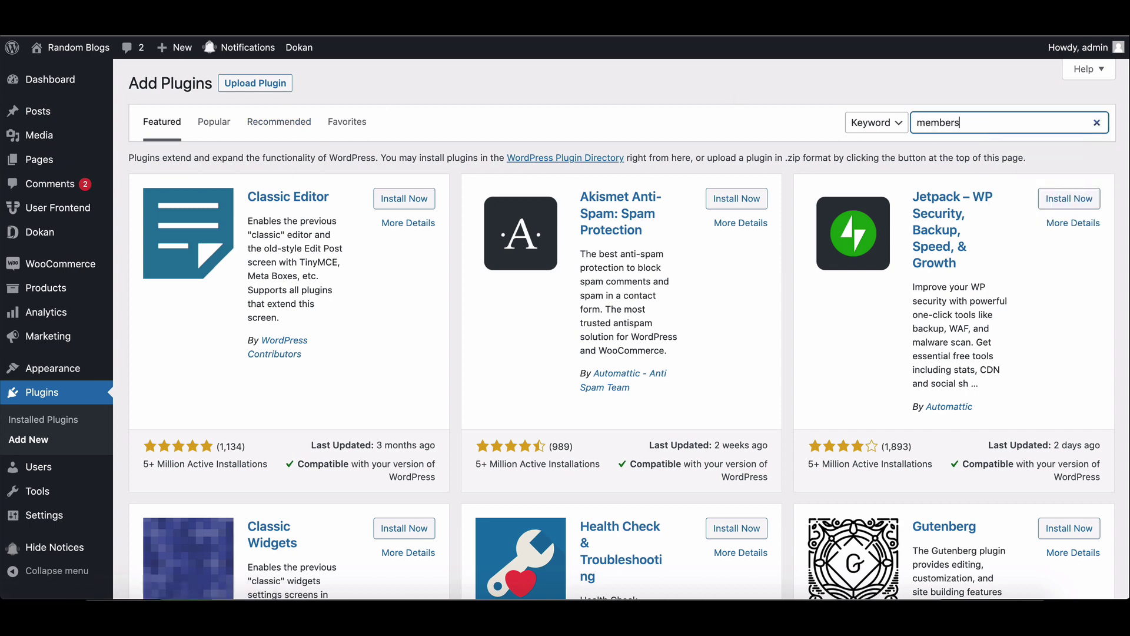
pyautogui.click(757, 208)
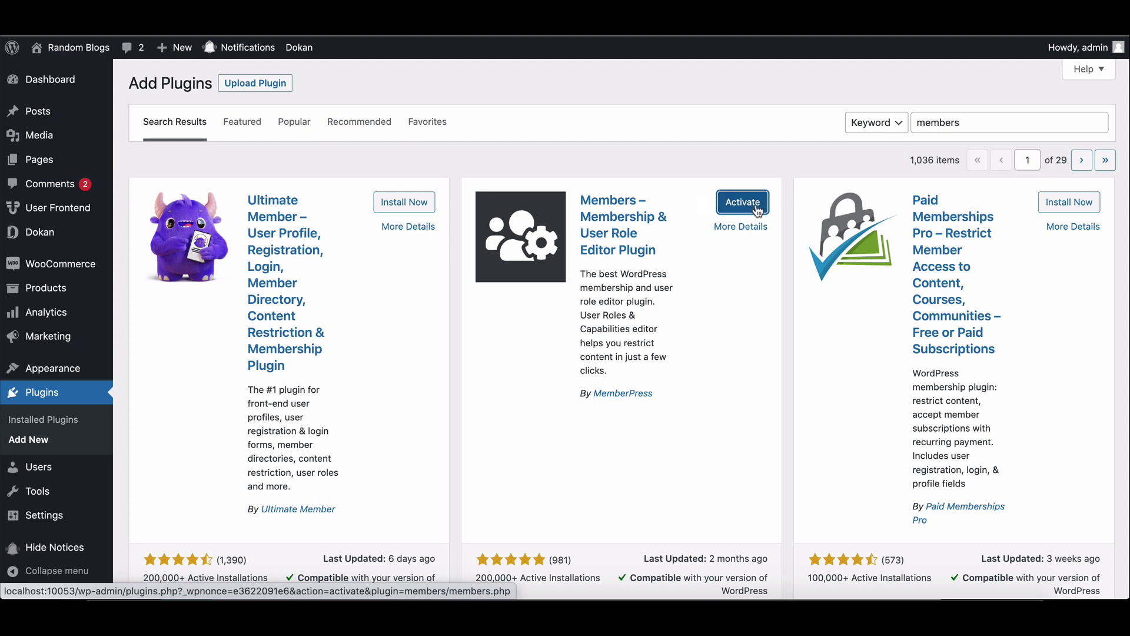
pyautogui.click(758, 211)
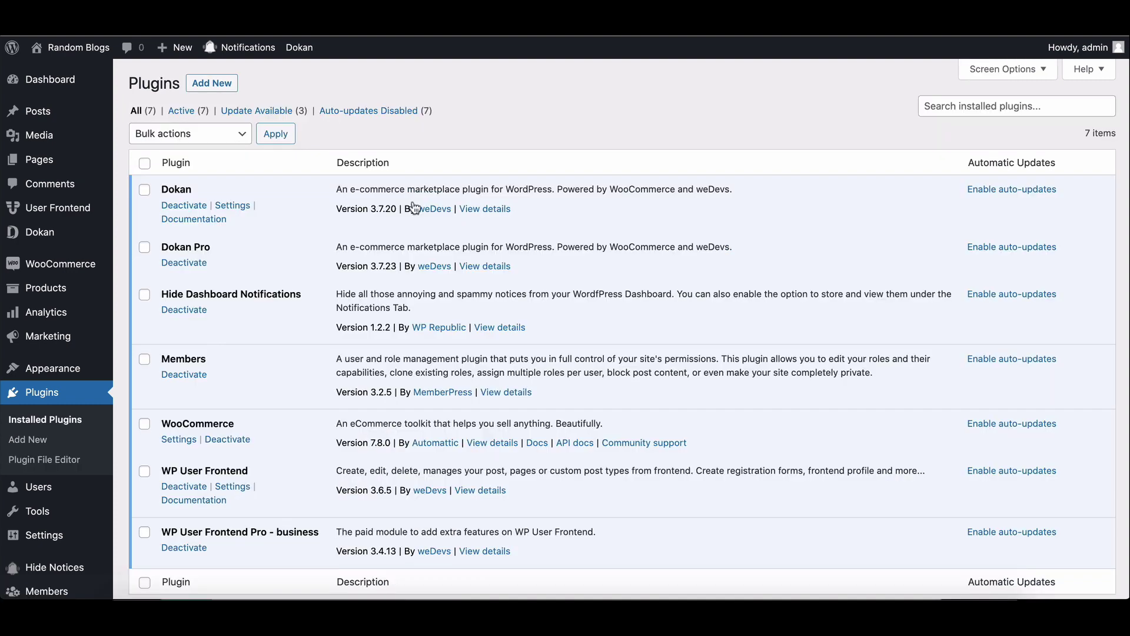
pyautogui.scroll(-3, 274, 280)
# Add a Members role named 'Comment Moderator' granted the Moderate Comments capability
pyautogui.click(38, 556)
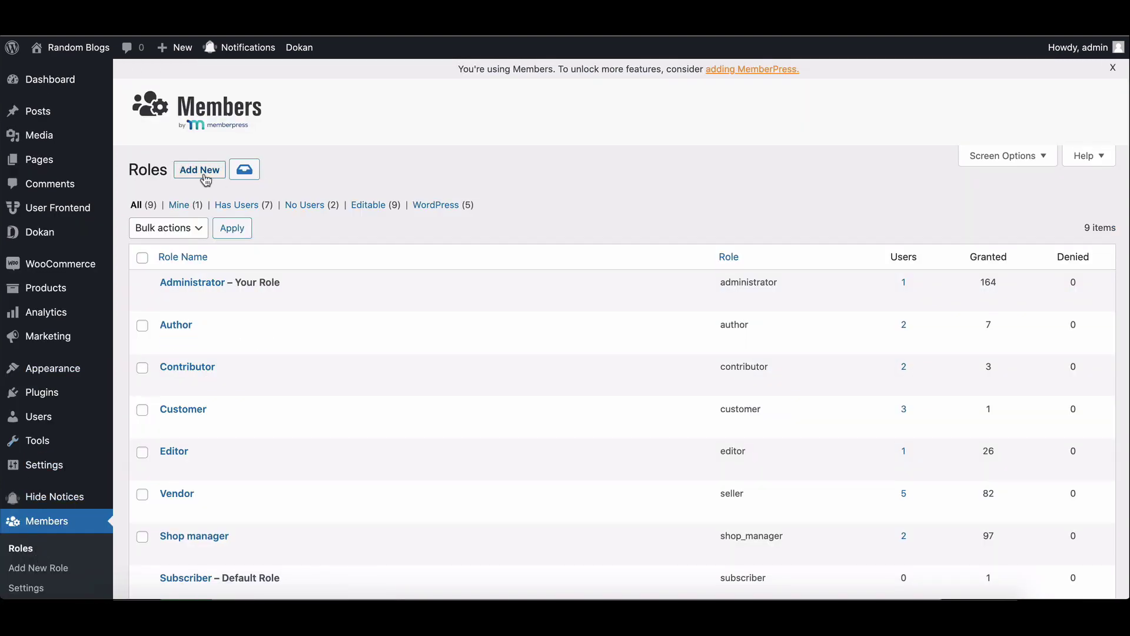
pyautogui.click(204, 176)
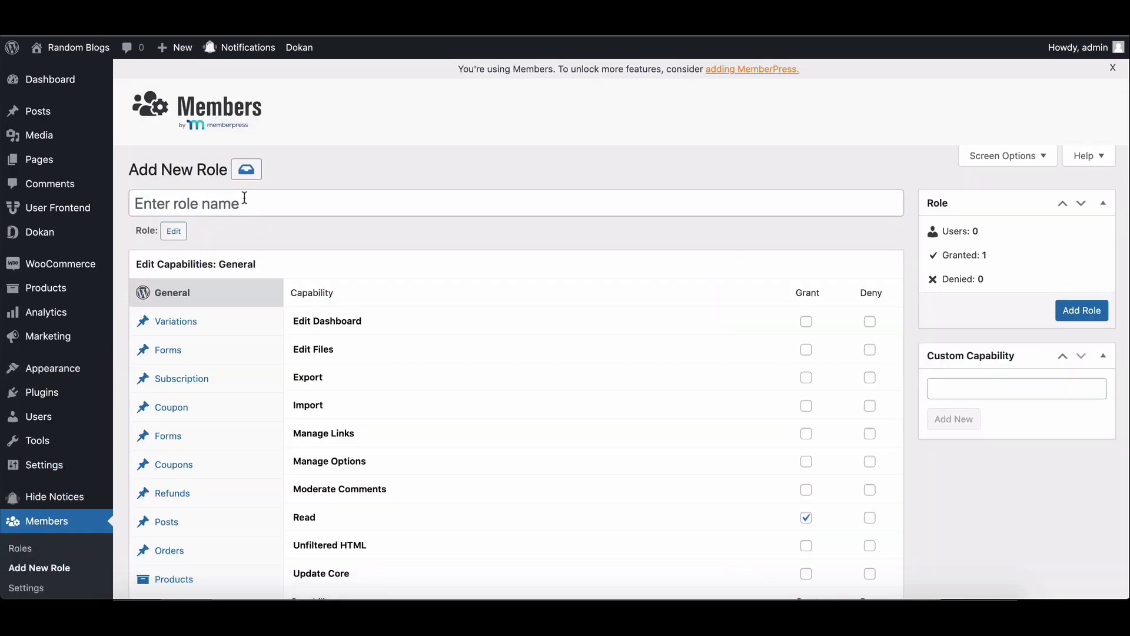
pyautogui.click(244, 203)
pyautogui.write('Comment Moderator')
pyautogui.scroll(-2, 316, 228)
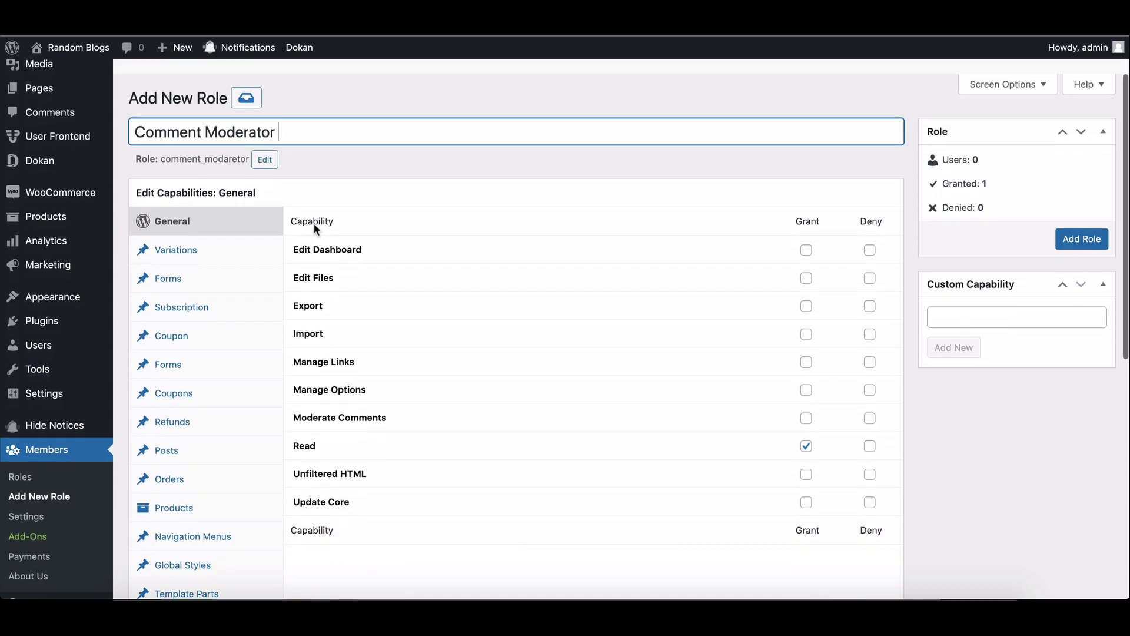
pyautogui.scroll(-1, 314, 222)
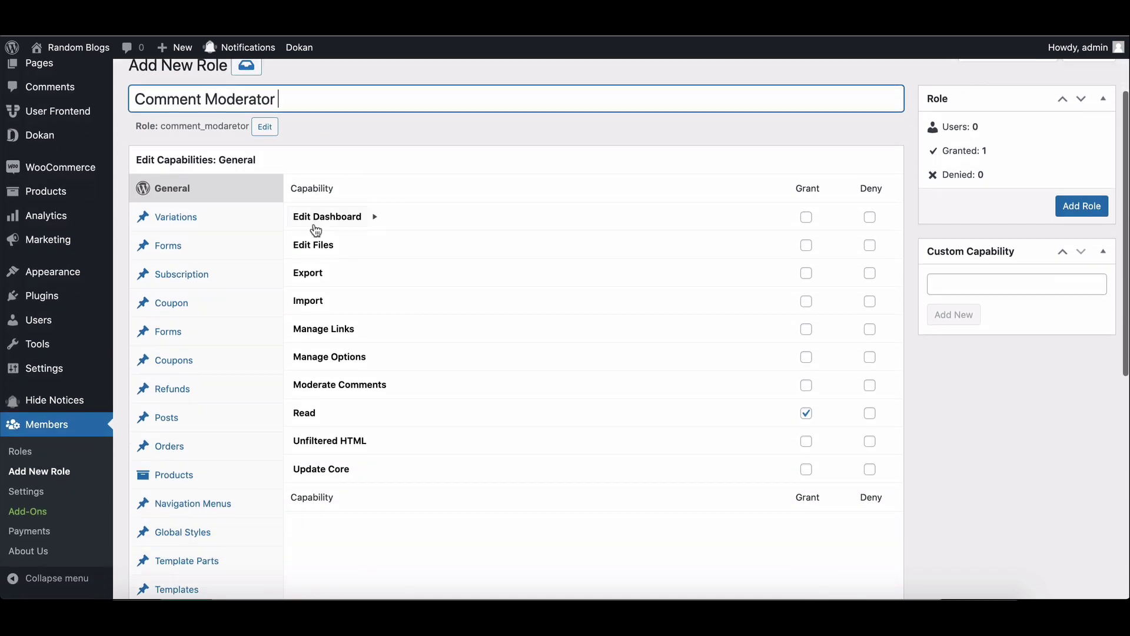
pyautogui.click(806, 387)
pyautogui.scroll(-3, 503, 451)
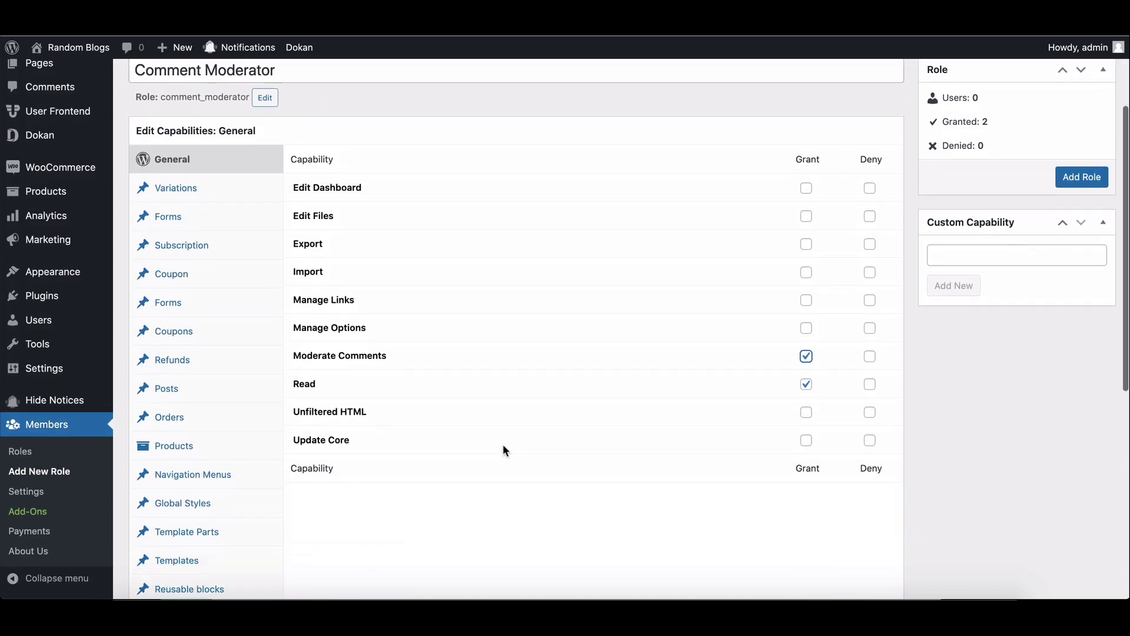
pyautogui.scroll(3, 503, 450)
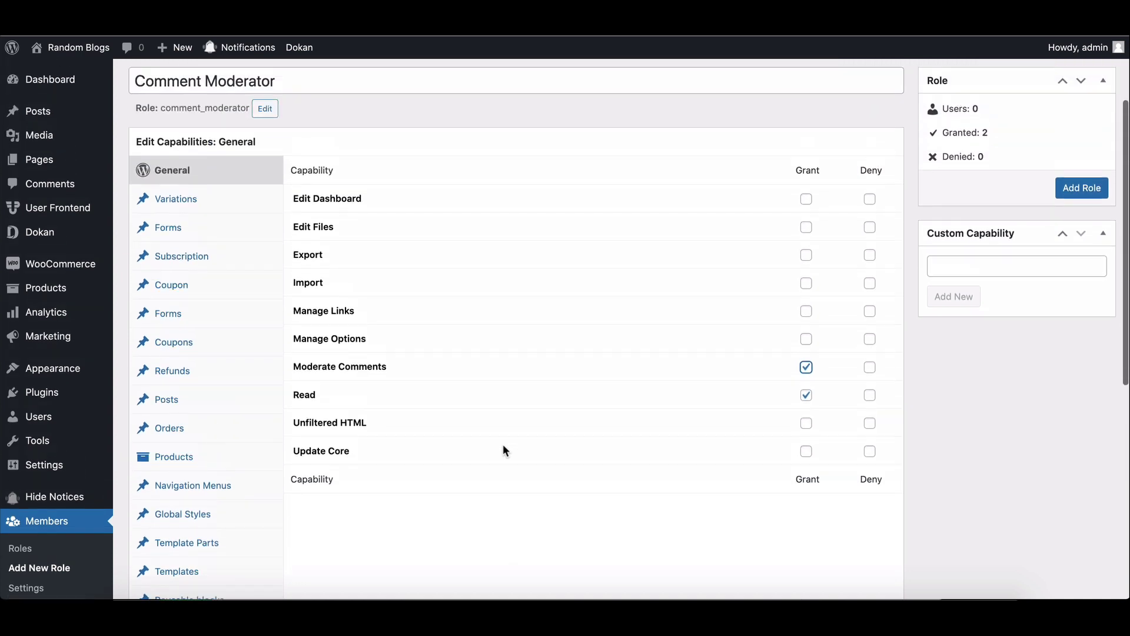
pyautogui.click(1083, 171)
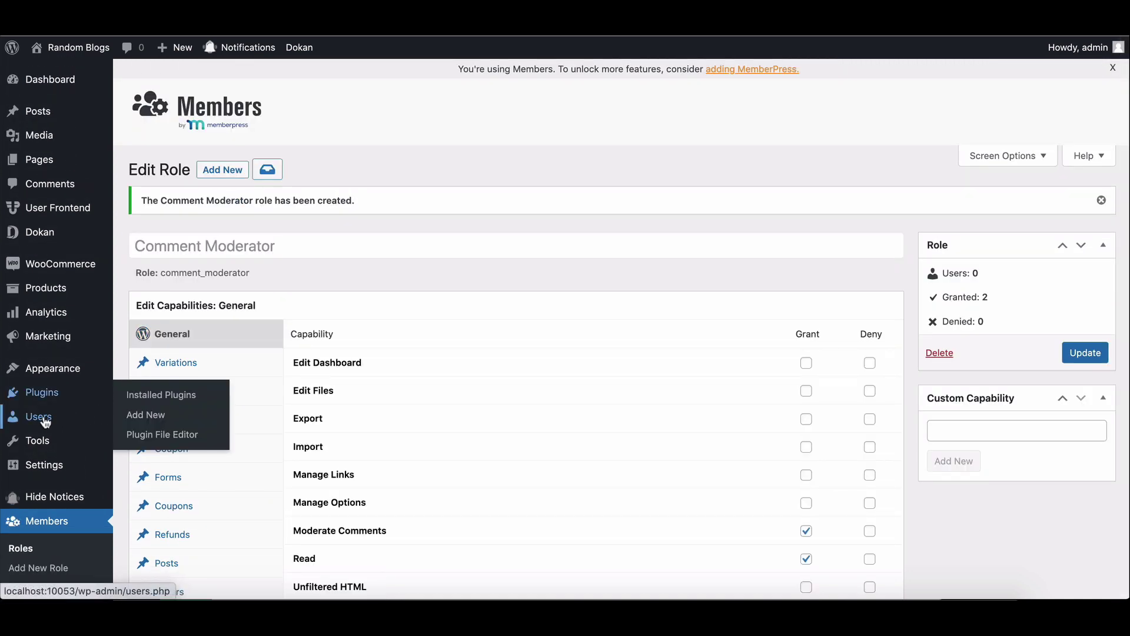
# Add the Comment Moderator role to the fifth listed user, a Contributor, and update the user
pyautogui.click(40, 424)
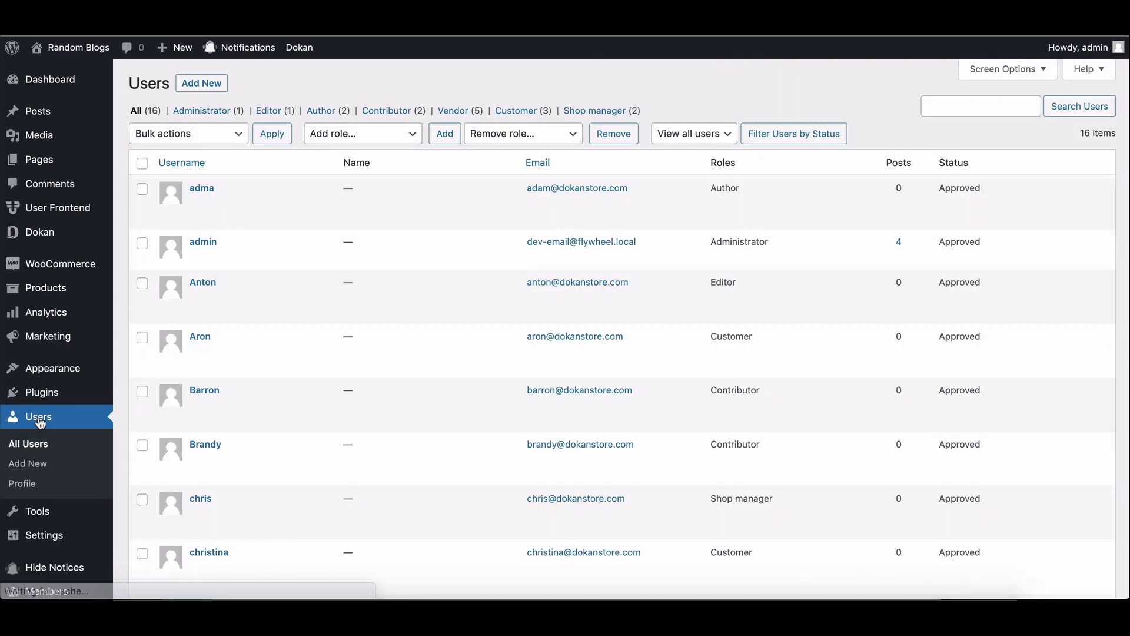
pyautogui.scroll(-1, 203, 374)
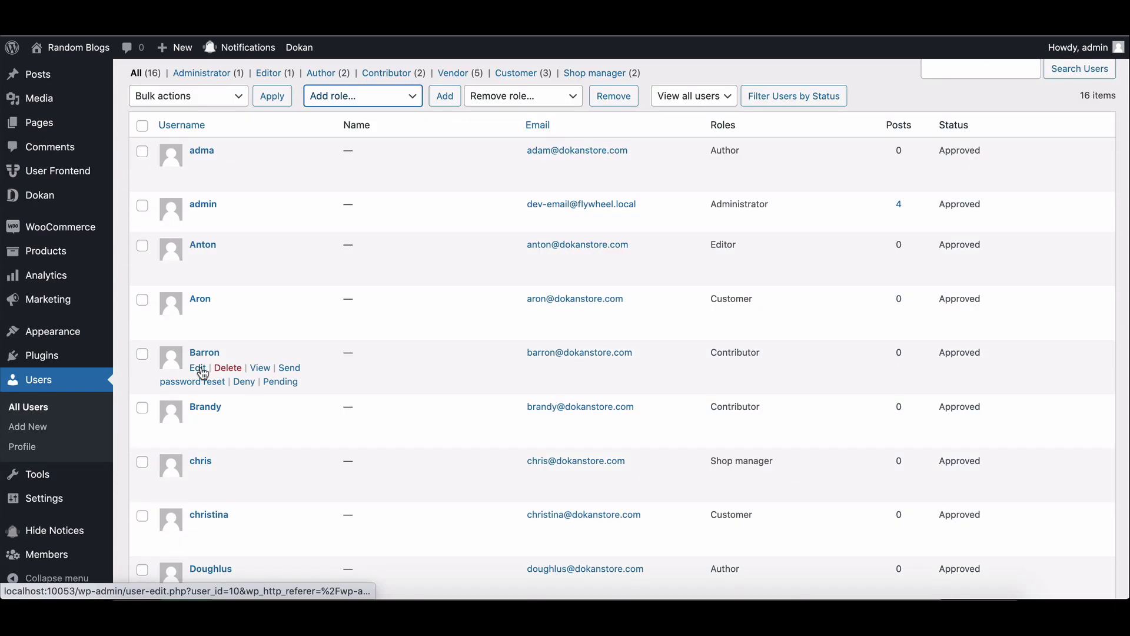
pyautogui.click(201, 370)
pyautogui.scroll(-20, 245, 362)
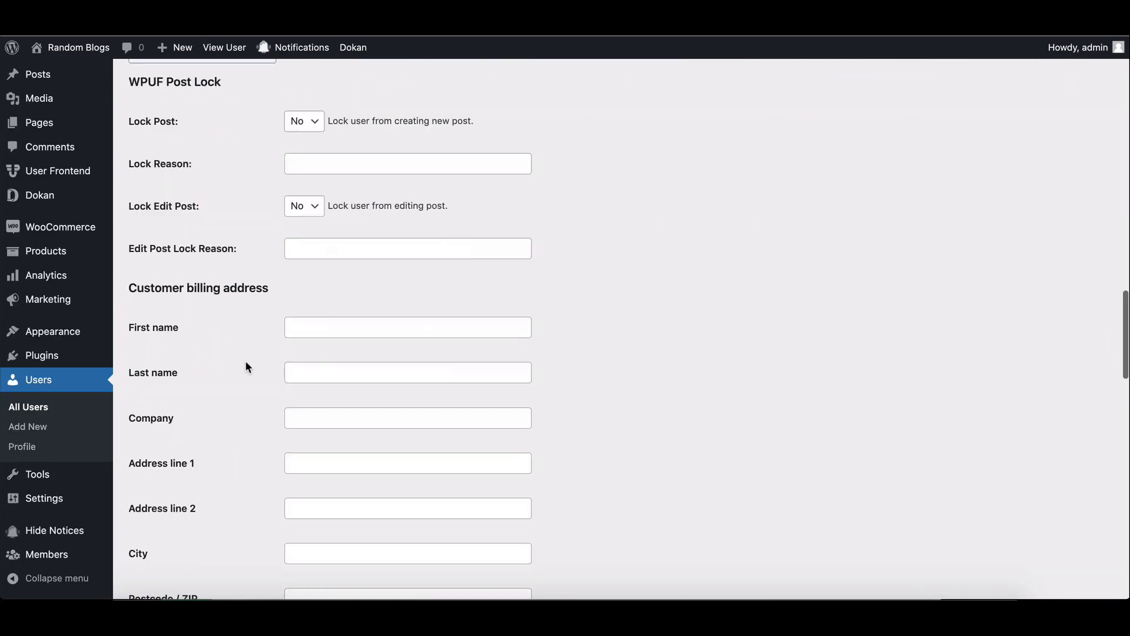
pyautogui.scroll(-15, 246, 367)
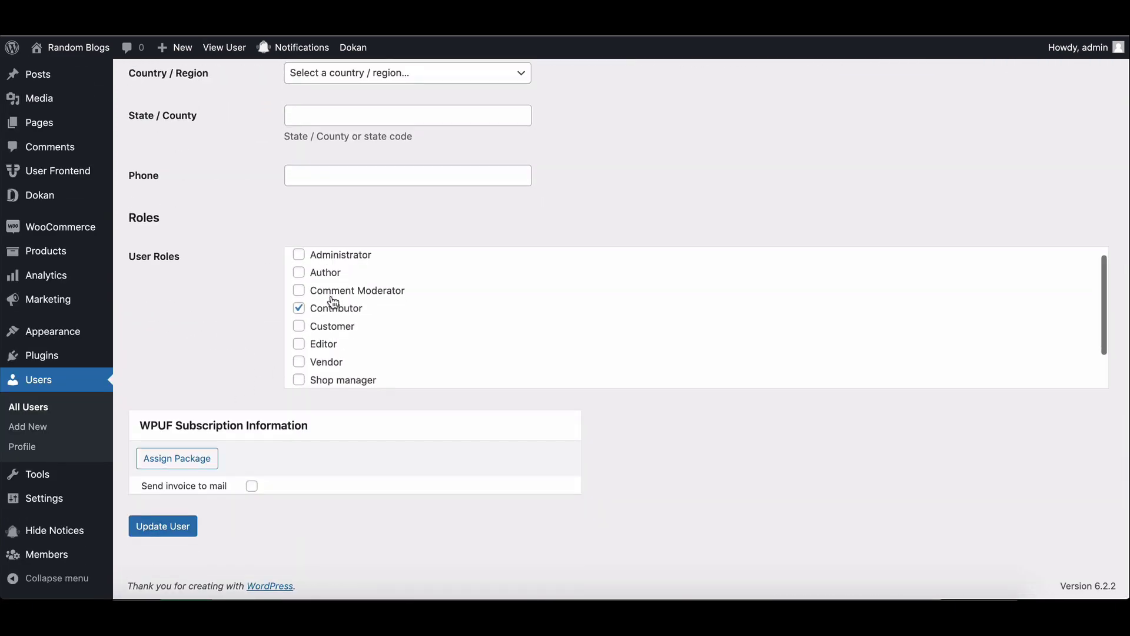
pyautogui.scroll(-2, 355, 328)
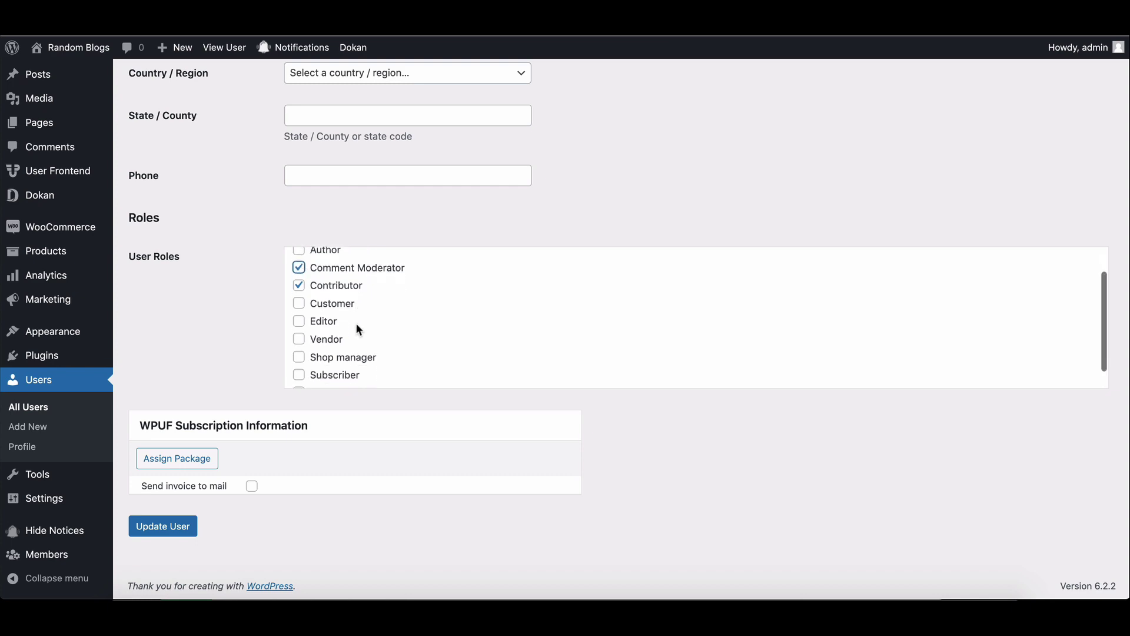
pyautogui.click(167, 526)
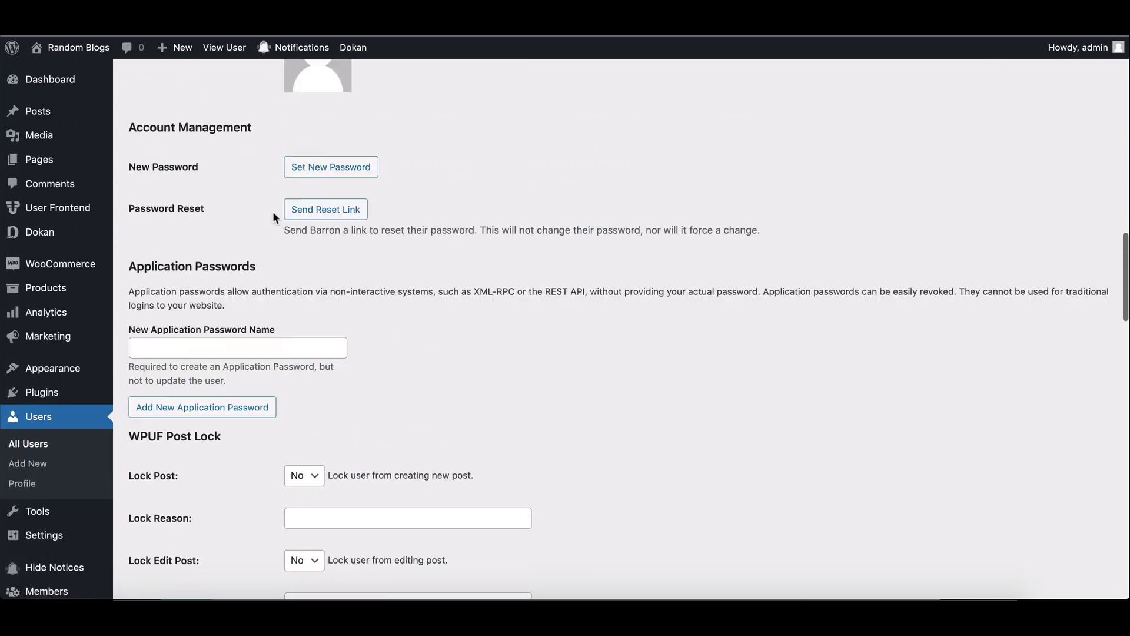
pyautogui.scroll(-10, 273, 213)
# Set New User Default Role to Comment Moderator in the General settings
pyautogui.scroll(10, 273, 217)
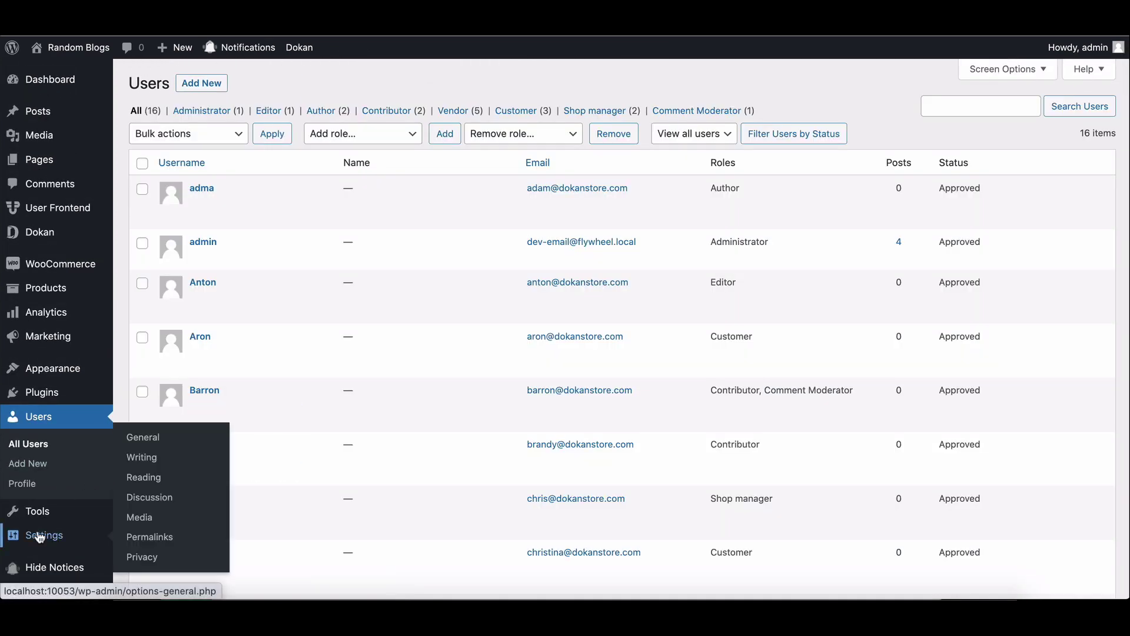
pyautogui.click(39, 536)
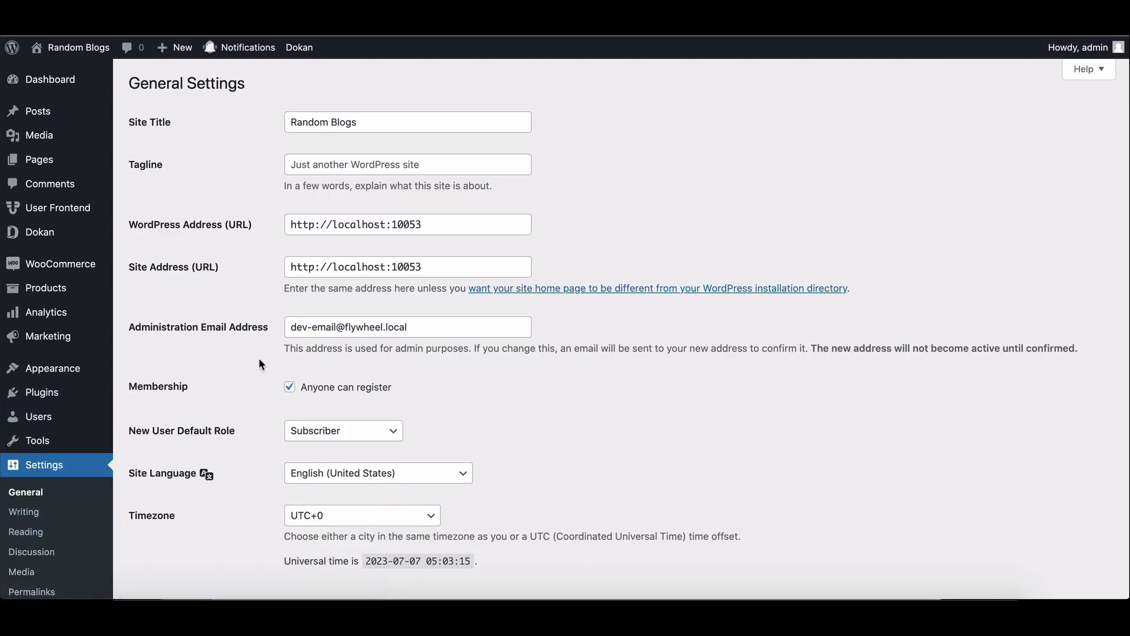
pyautogui.click(349, 433)
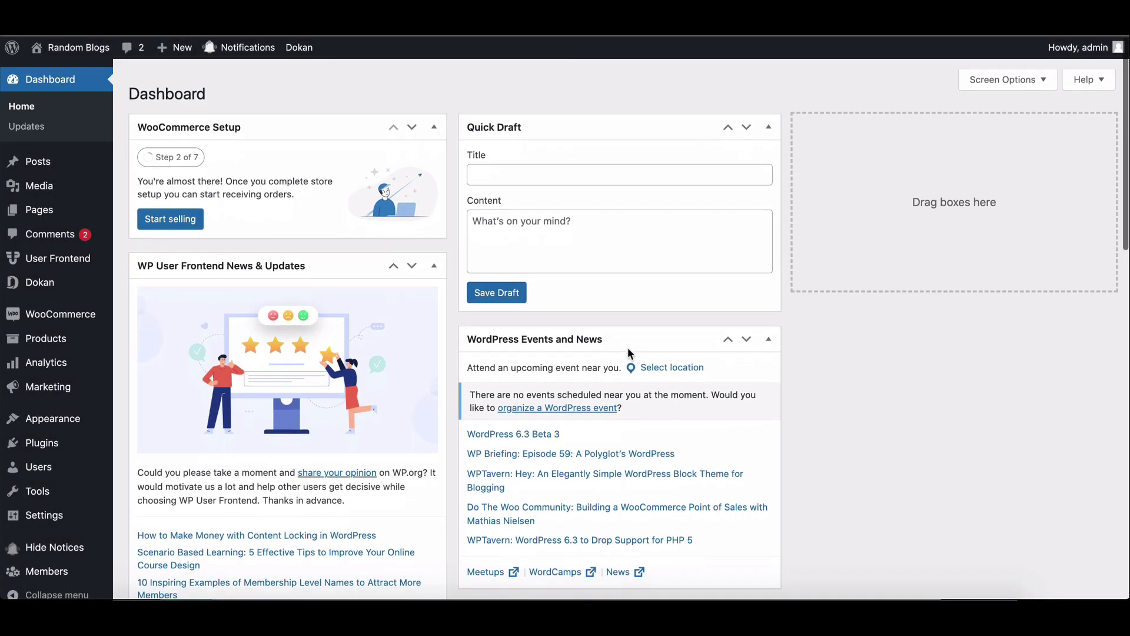
# Scroll down the Dashboard through the WP User Frontend news, Events and News, and Site Health widgets
pyautogui.scroll(-1, 627, 350)
pyautogui.scroll(-1, 629, 353)
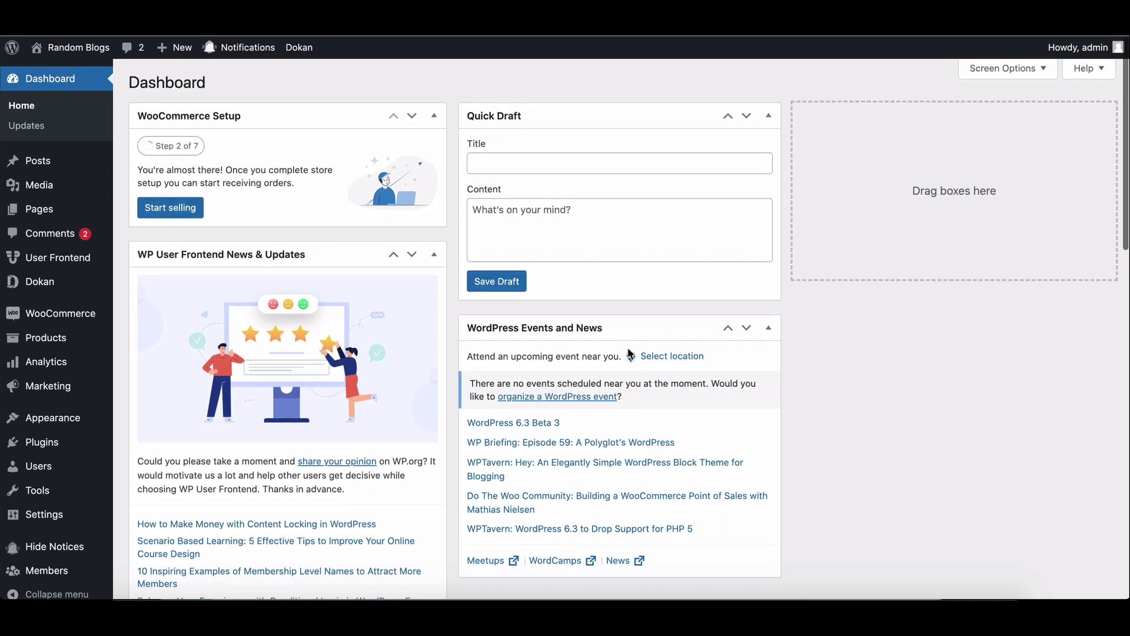
pyautogui.scroll(-2, 629, 352)
pyautogui.scroll(-2, 627, 349)
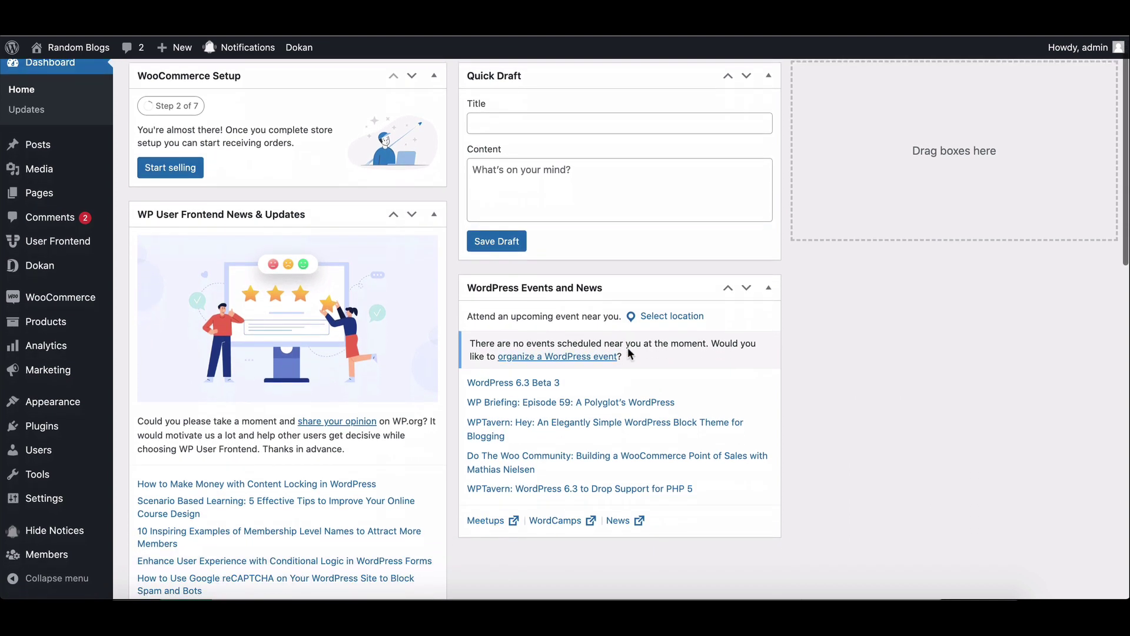
pyautogui.scroll(-4, 628, 353)
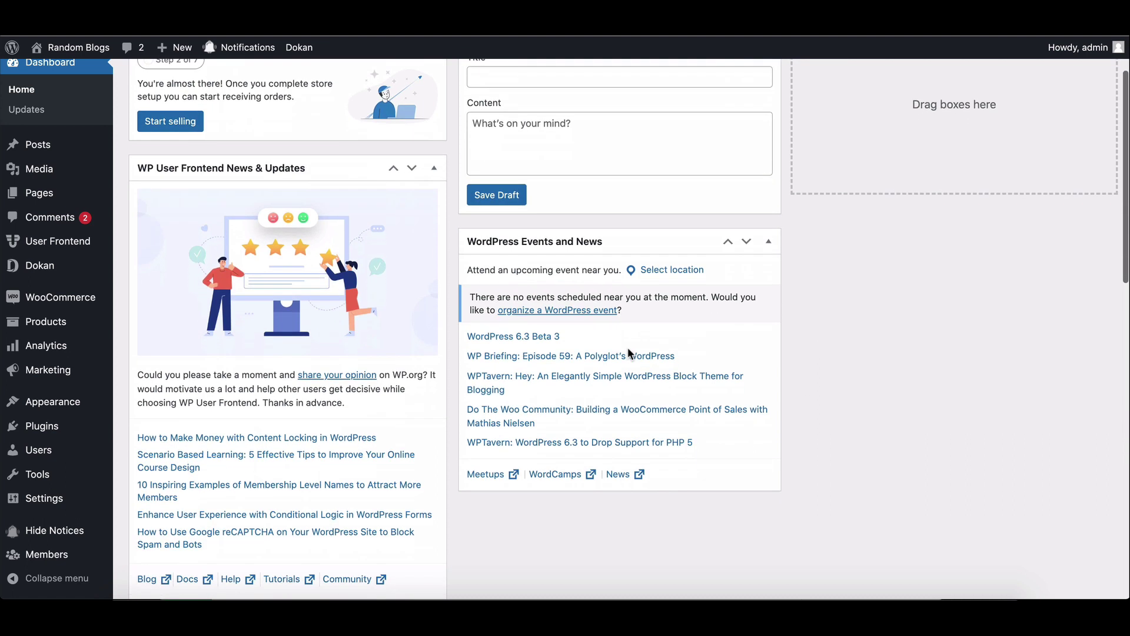
pyautogui.scroll(-2, 628, 350)
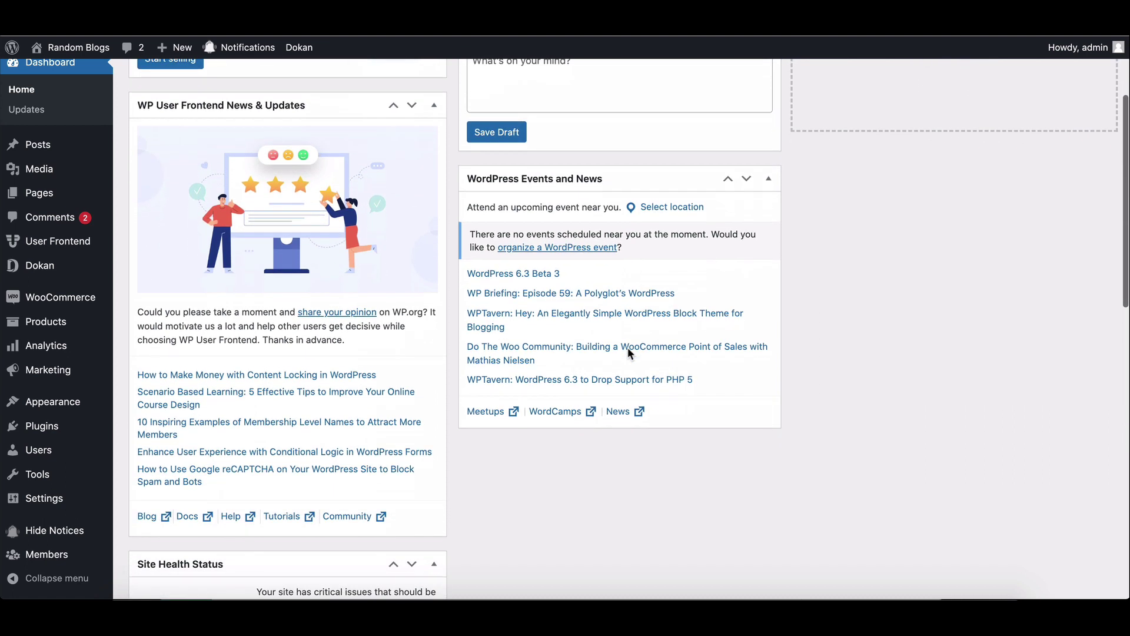
pyautogui.scroll(-1, 628, 350)
pyautogui.scroll(-3, 629, 353)
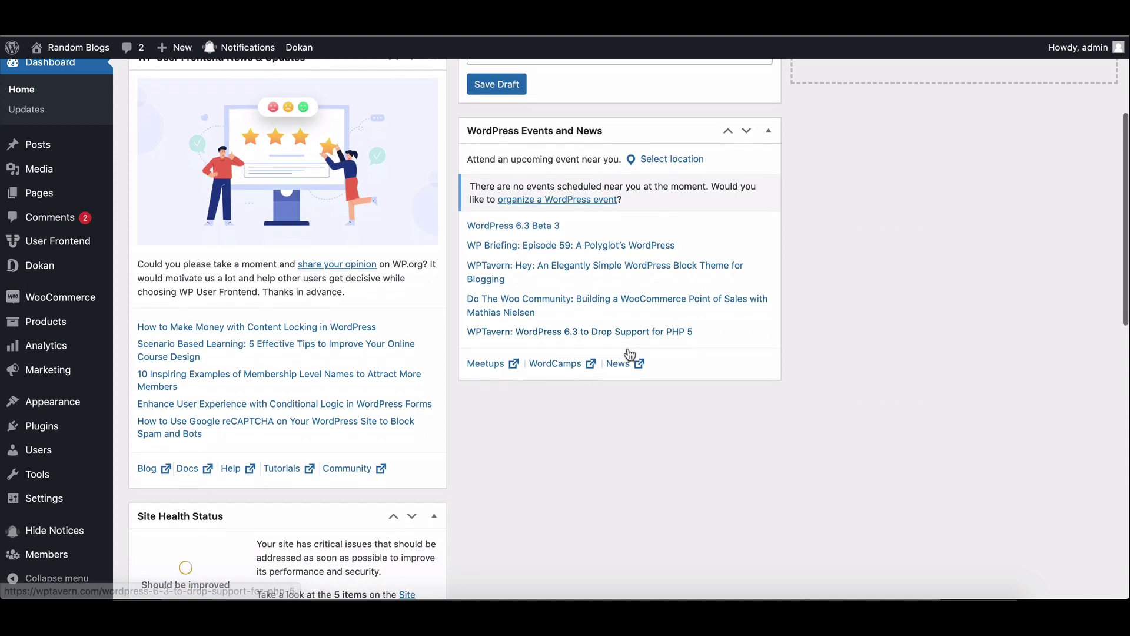
pyautogui.scroll(-1, 629, 354)
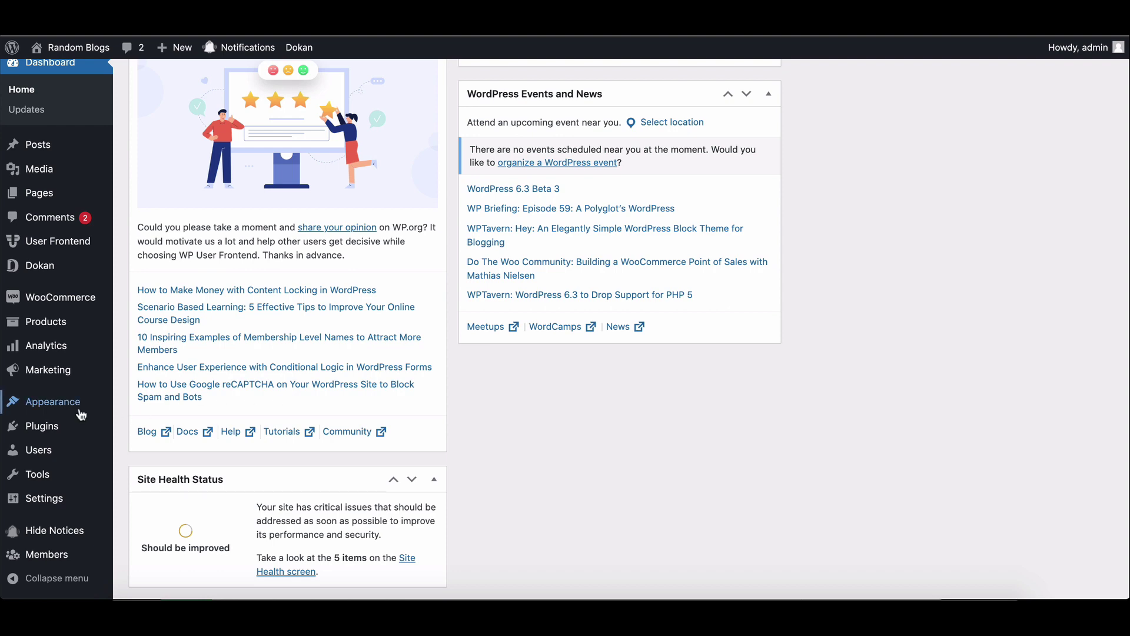
# Open the Storefront theme's functions.php in the Theme File Editor
pyautogui.moveTo(70, 411)
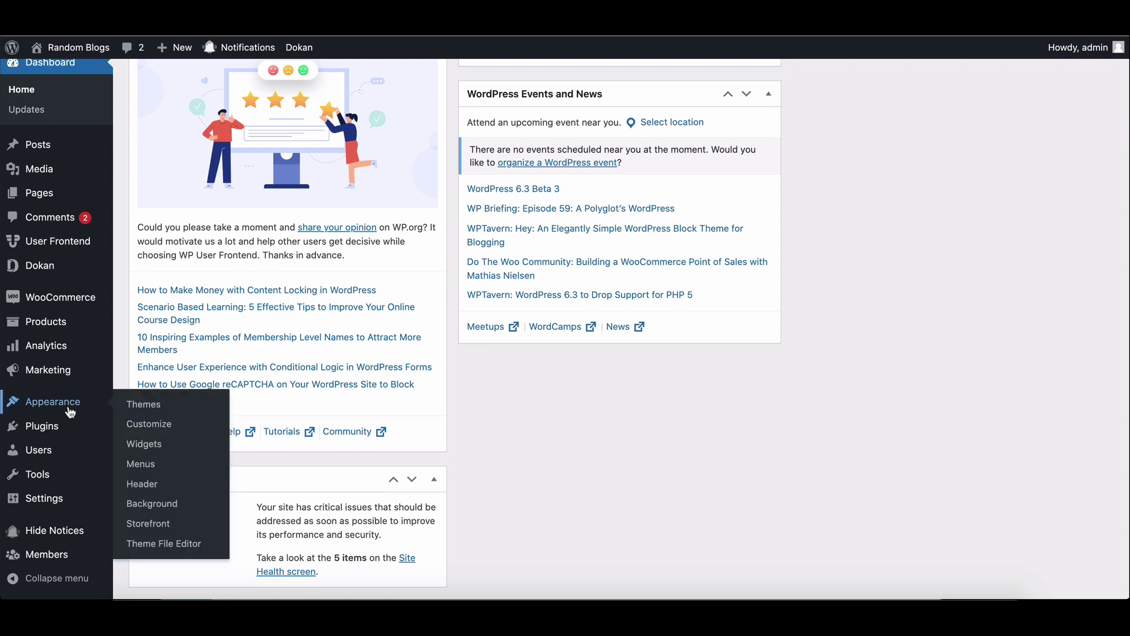
pyautogui.click(183, 544)
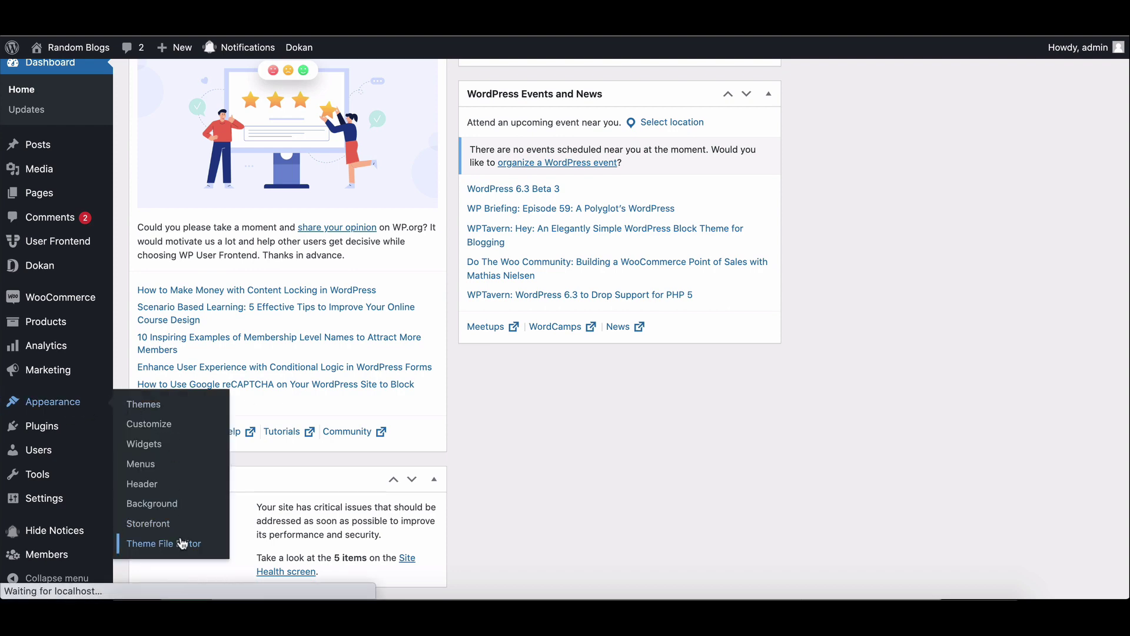
pyautogui.scroll(-1, 558, 366)
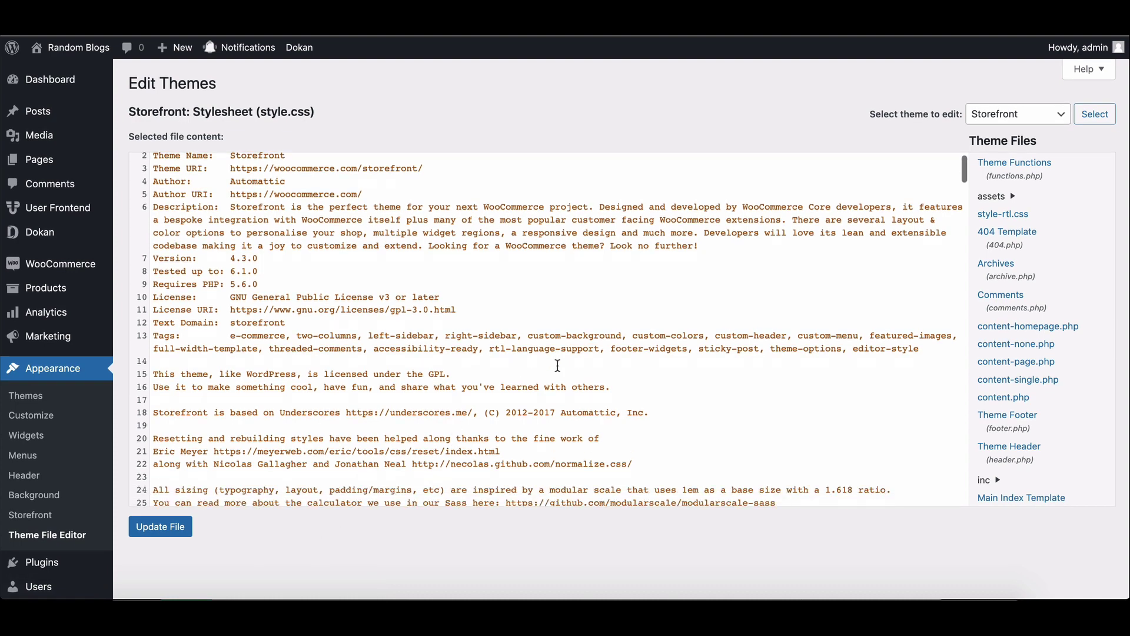
pyautogui.click(996, 171)
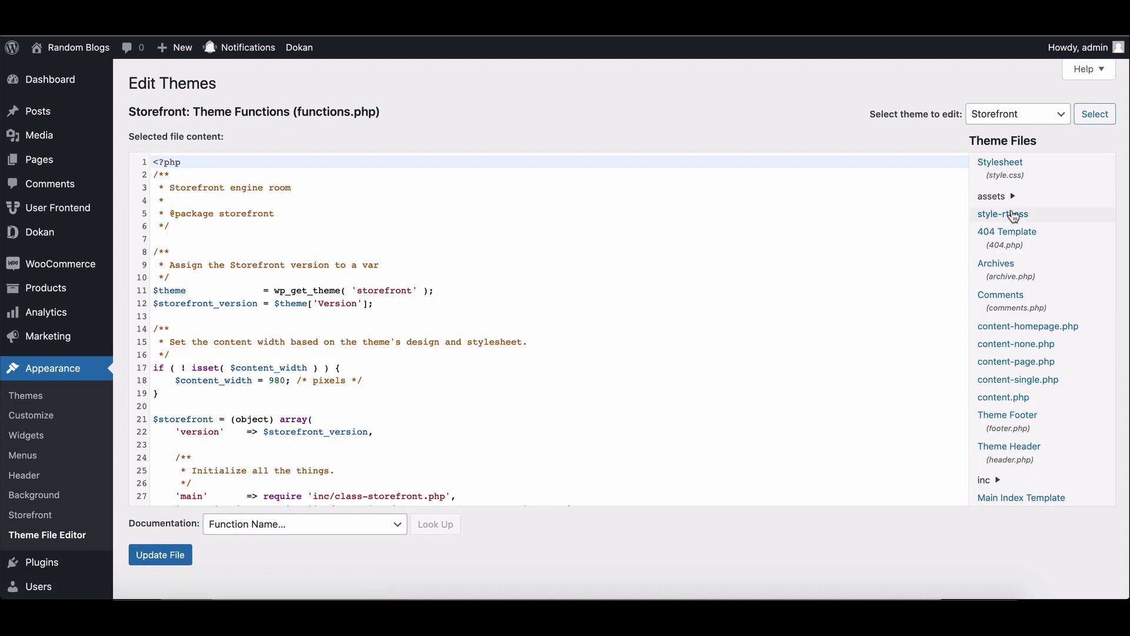
# Paste the Moderator add_role snippet at the end of functions.php, save it, and check the roles list
pyautogui.click(626, 357)
pyautogui.hotkey('ctrl', 'End')
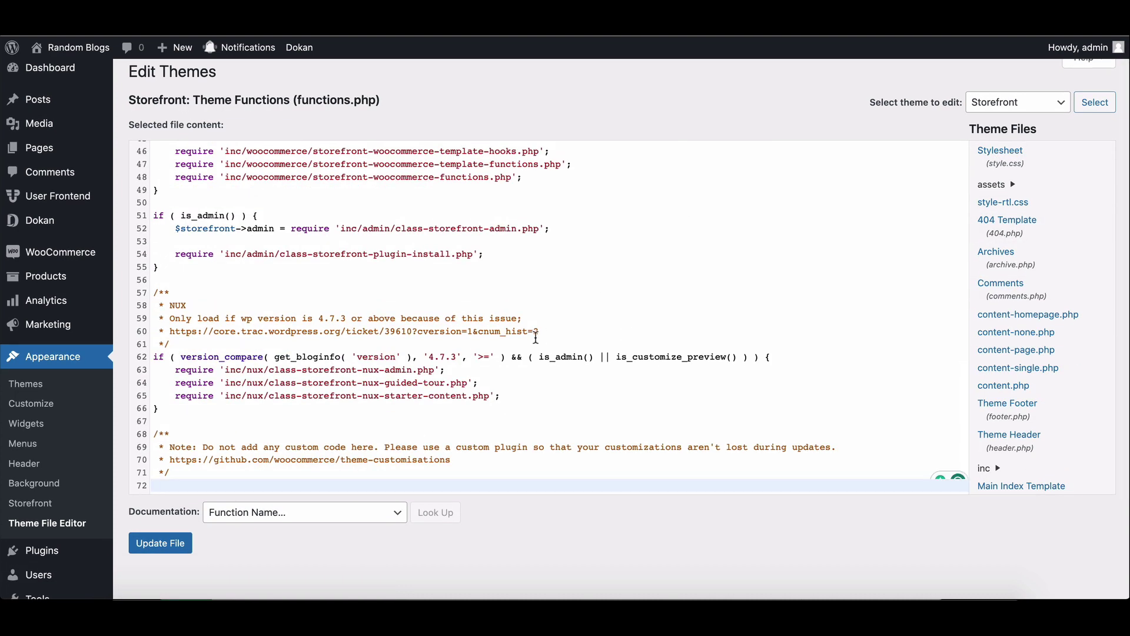
pyautogui.write("add_role('moderator', 'Moderator', array( 'read' => true, 'create_posts' => true, 'edit_posts' => true, 'edit_others_posts' => true, 'publish_posts' => true, 'manage_categories' => true, ));")
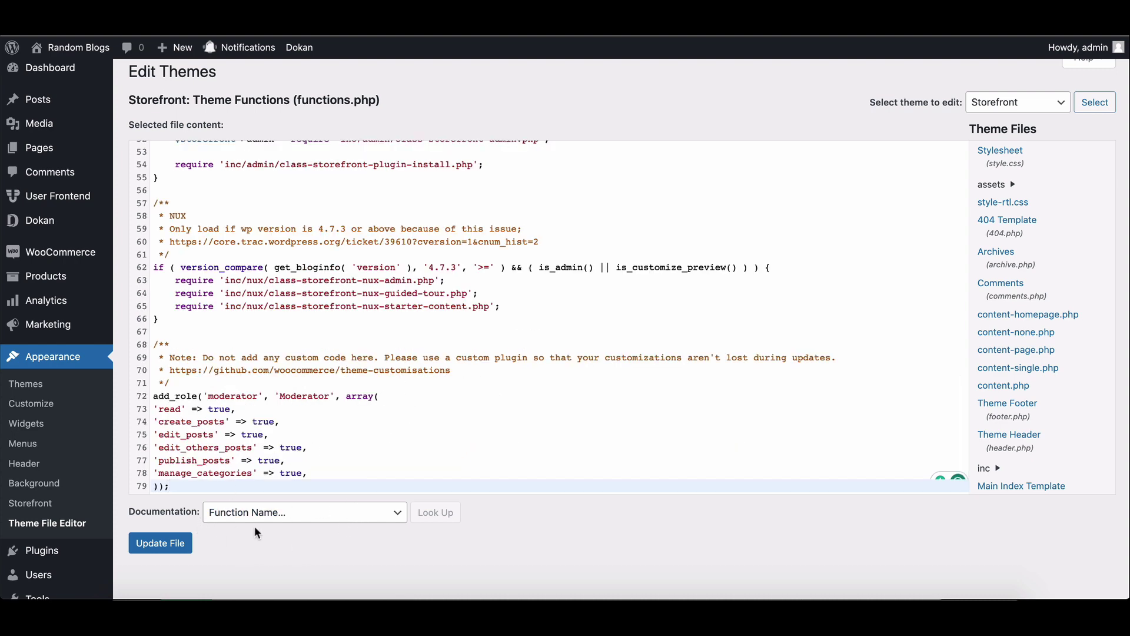
pyautogui.click(161, 543)
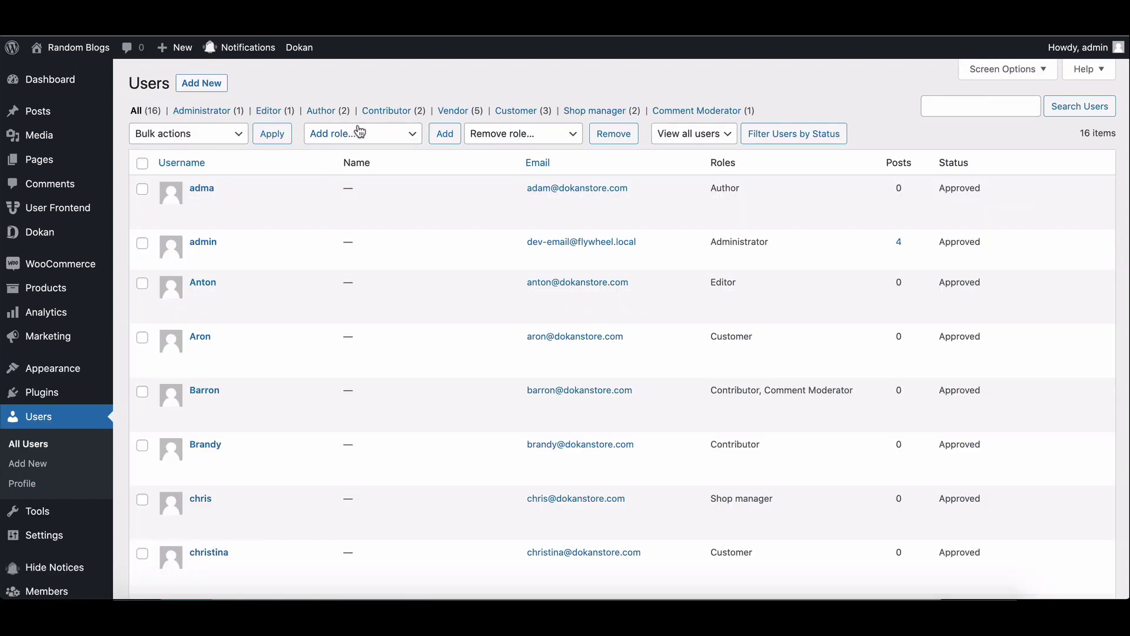
pyautogui.click(360, 133)
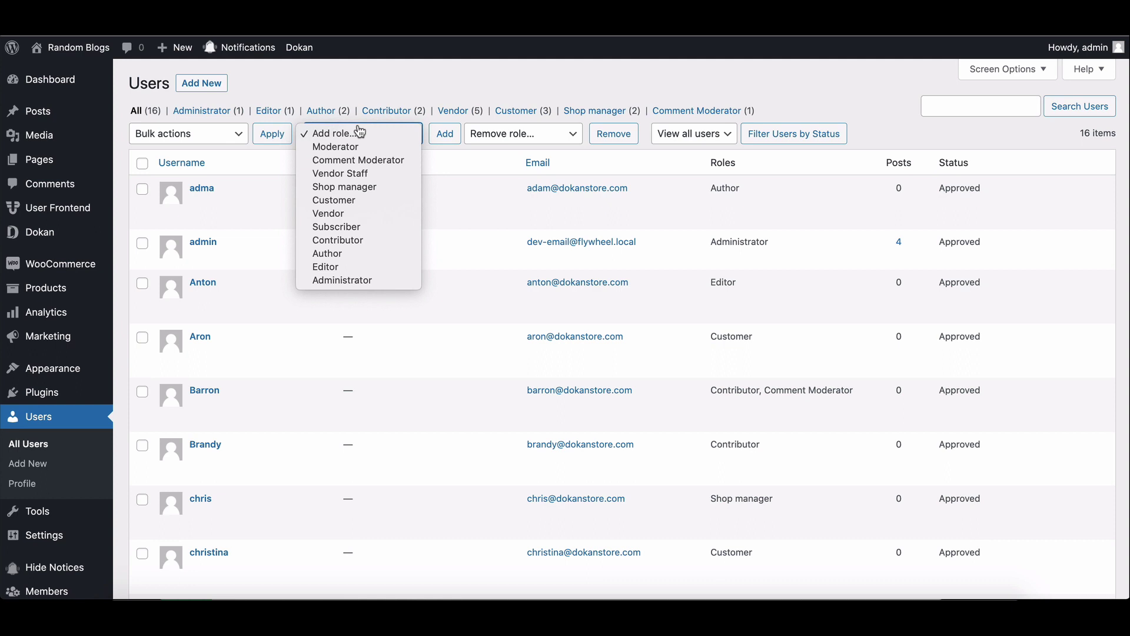
pyautogui.click(457, 360)
pyautogui.scroll(-3, 458, 359)
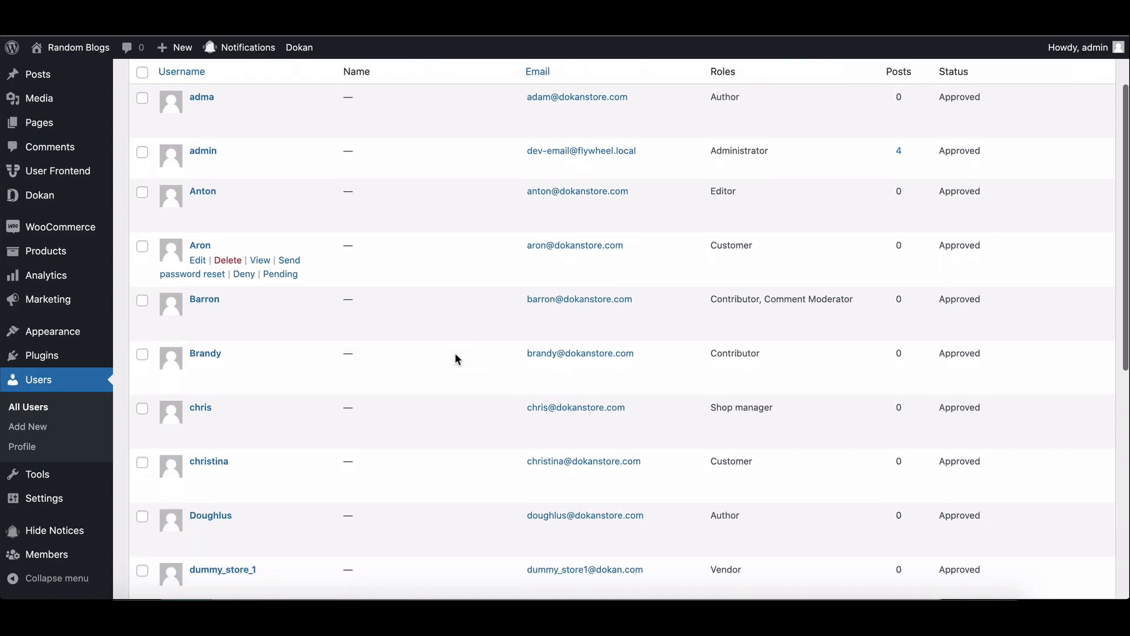
pyautogui.scroll(-5, 456, 358)
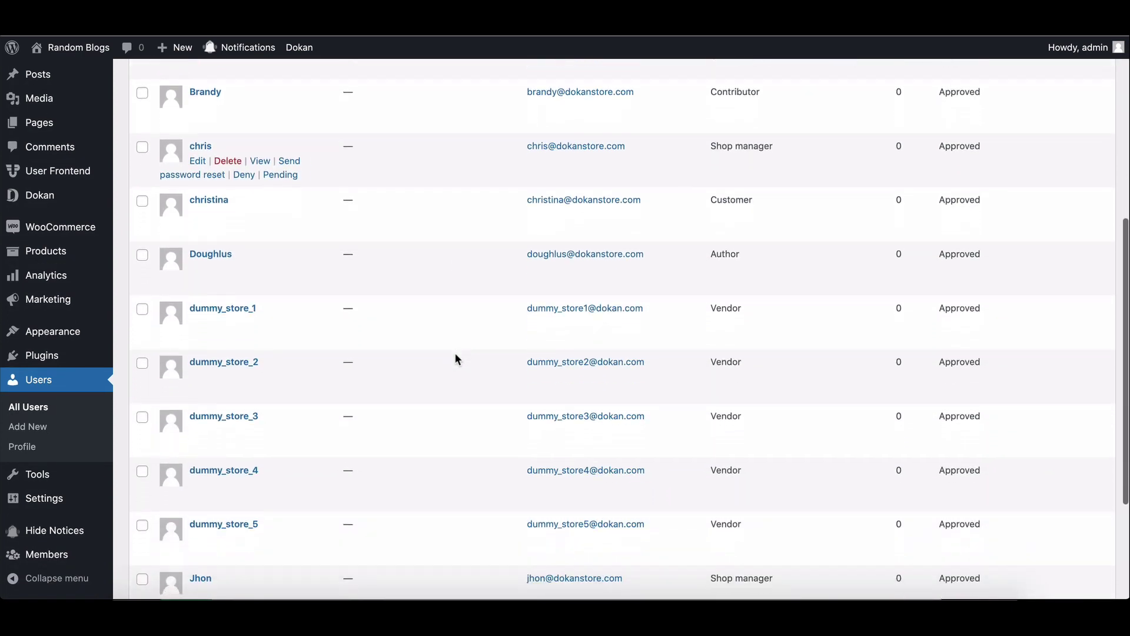
pyautogui.scroll(-2, 455, 352)
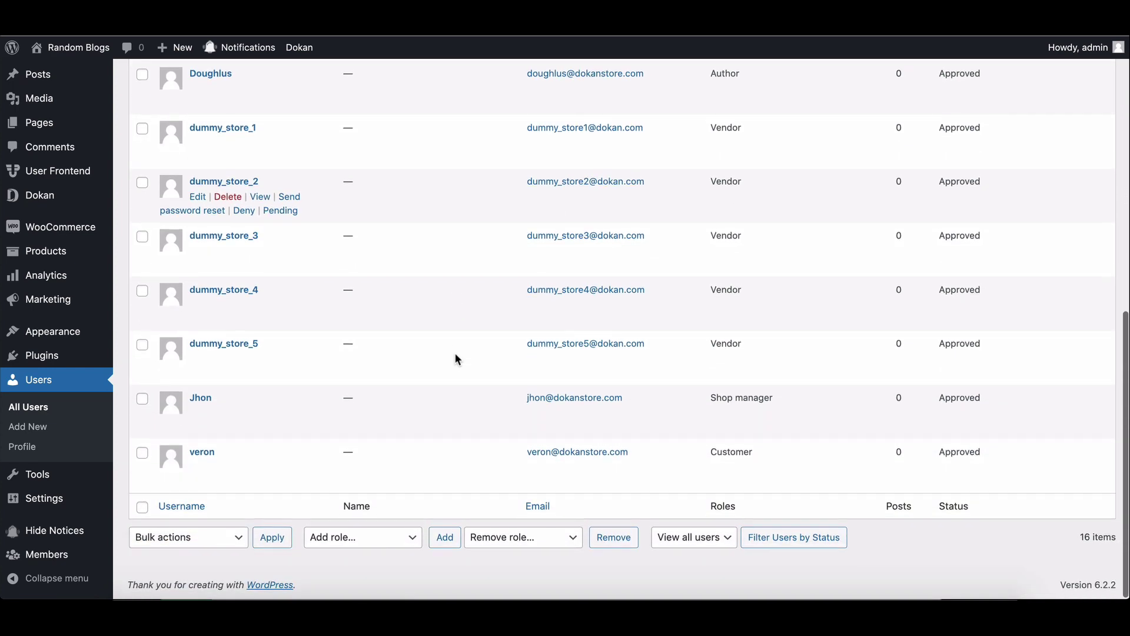
pyautogui.scroll(2, 455, 352)
pyautogui.scroll(7, 455, 354)
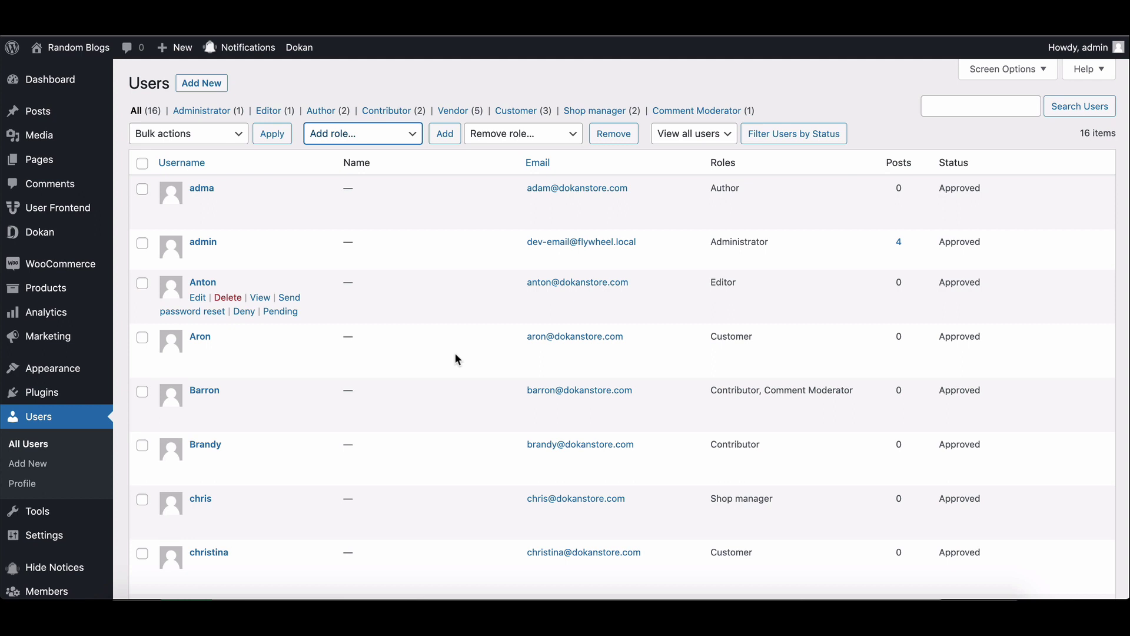
pyautogui.scroll(-1, 458, 359)
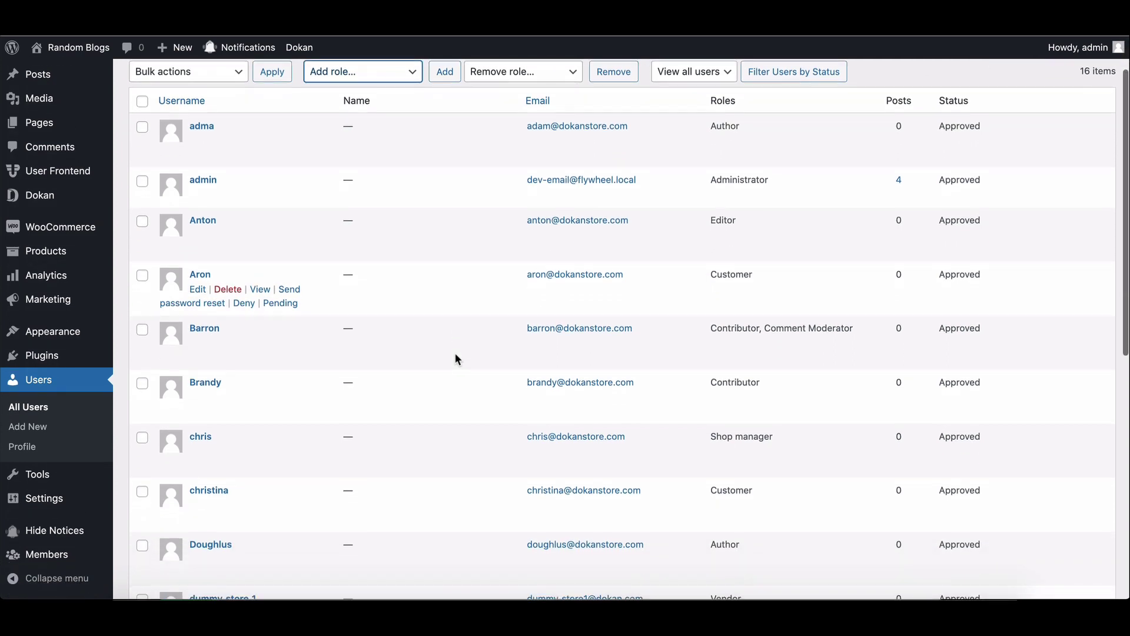
pyautogui.scroll(-1, 458, 359)
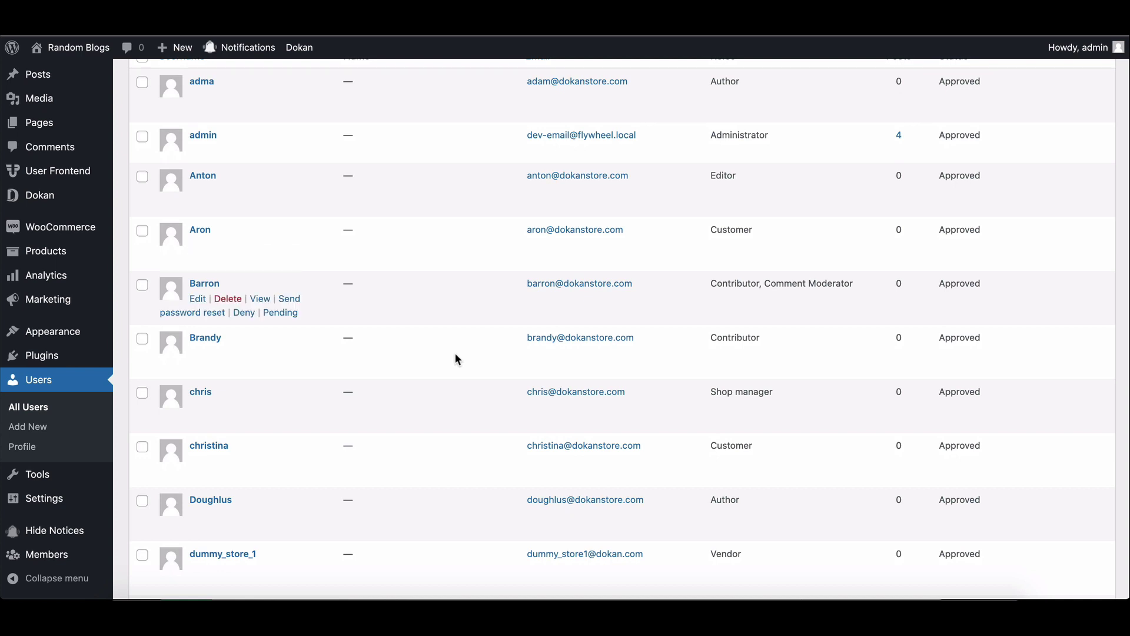
pyautogui.scroll(-2, 442, 366)
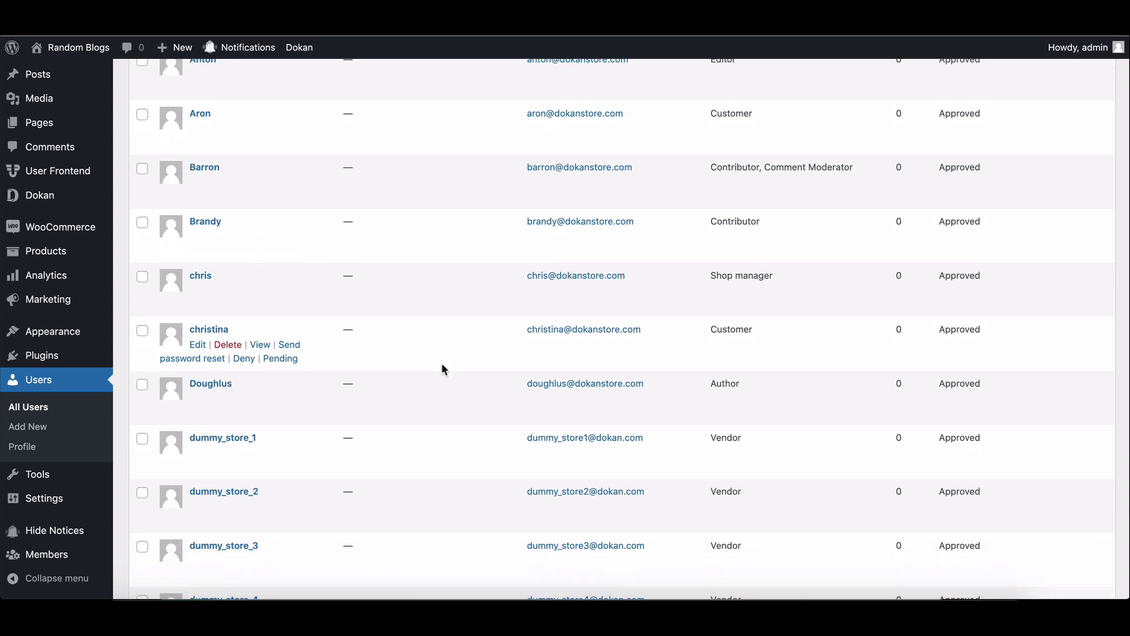
pyautogui.scroll(2, 444, 369)
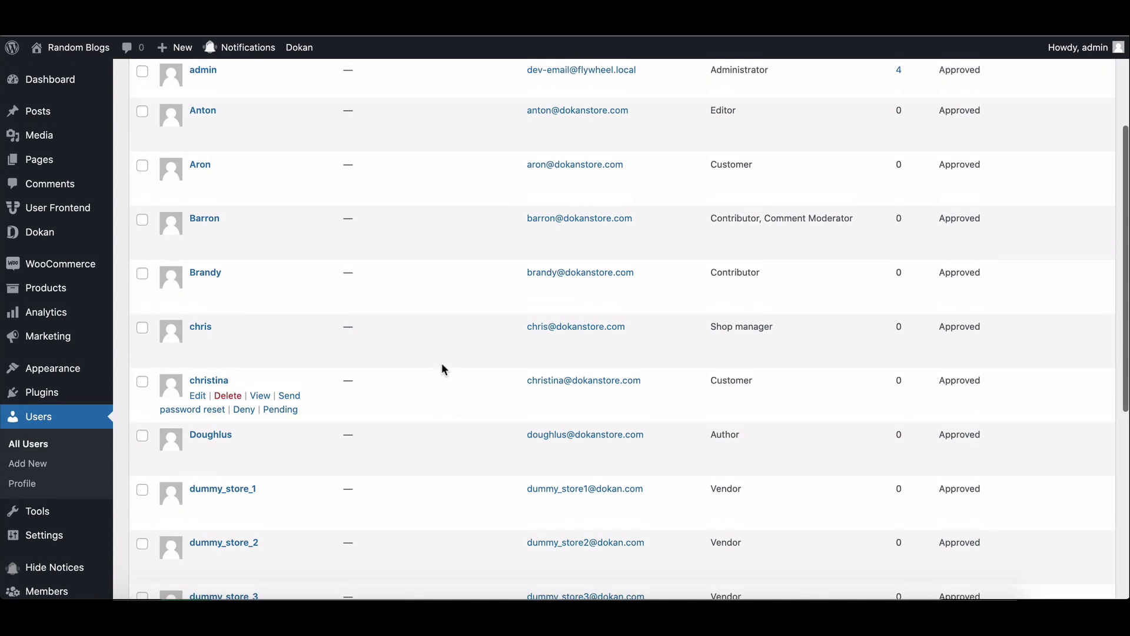
pyautogui.scroll(2, 444, 369)
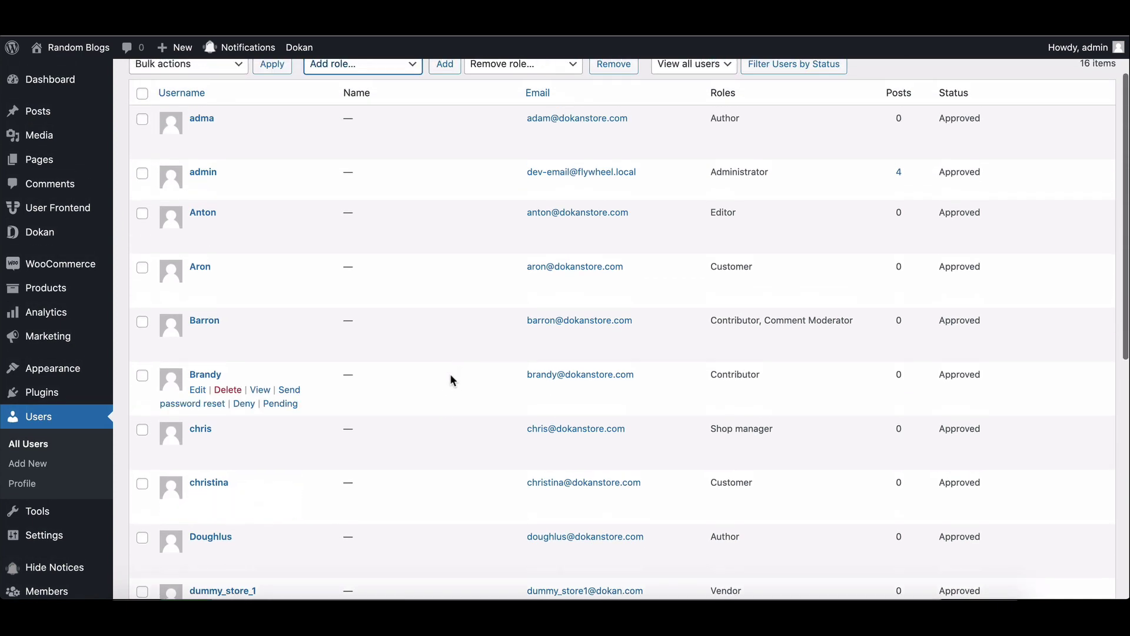